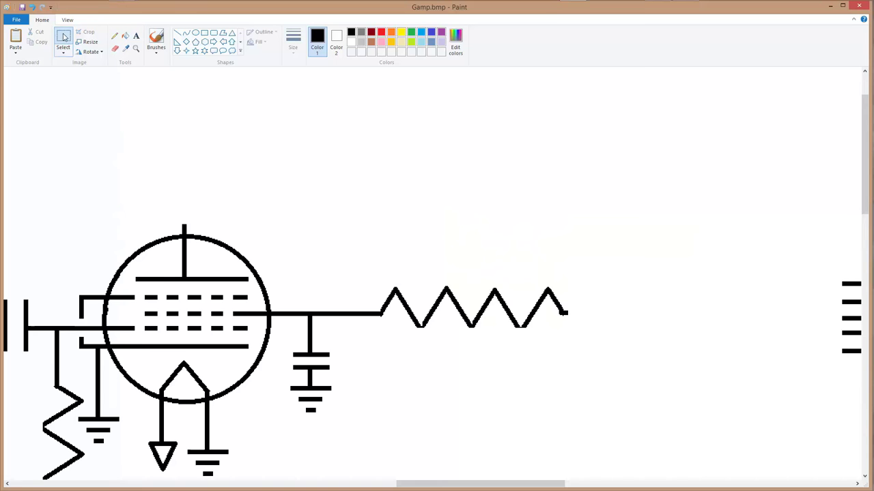
Duplicate the output resistor and place the copy above the original
{"action": "left_click_drag", "start_coordinate": [368, 268], "coordinate": [371, 295]}
{"action": "left_click_drag", "start_coordinate": [463, 330], "coordinate": [567, 339]}
{"action": "right_click", "coordinate": [539, 319]}
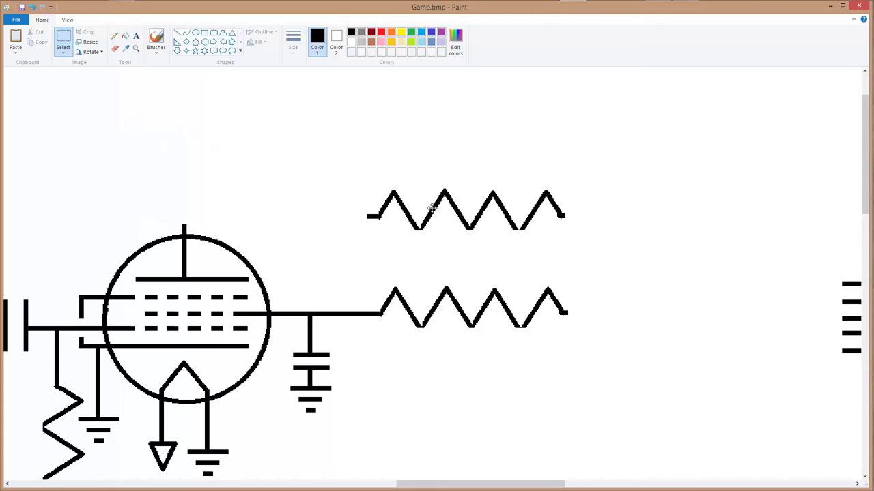
{"action": "left_click_drag", "start_coordinate": [432, 208], "coordinate": [433, 201]}
{"action": "left_click", "coordinate": [549, 262]}
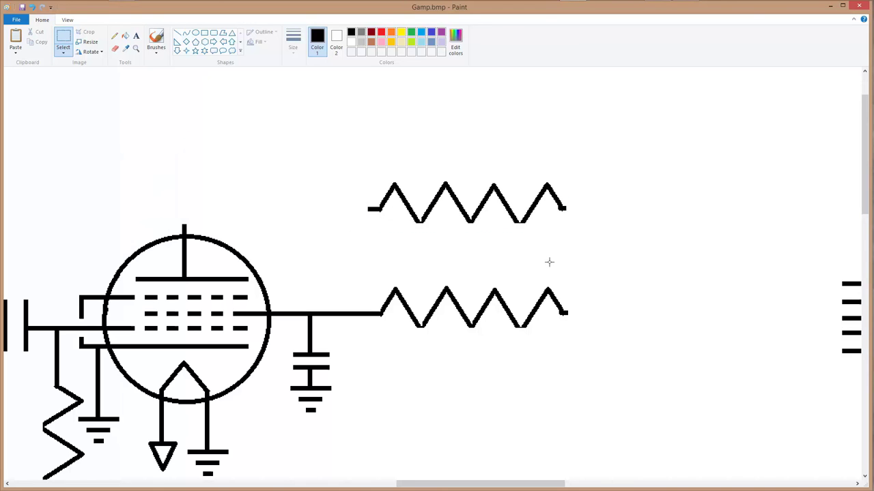
Stretch the upper resistor's left lead across to the tube's plate, squaring off the corner
{"action": "left_click_drag", "start_coordinate": [367, 195], "coordinate": [184, 205]}
{"action": "left_click", "coordinate": [286, 245]}
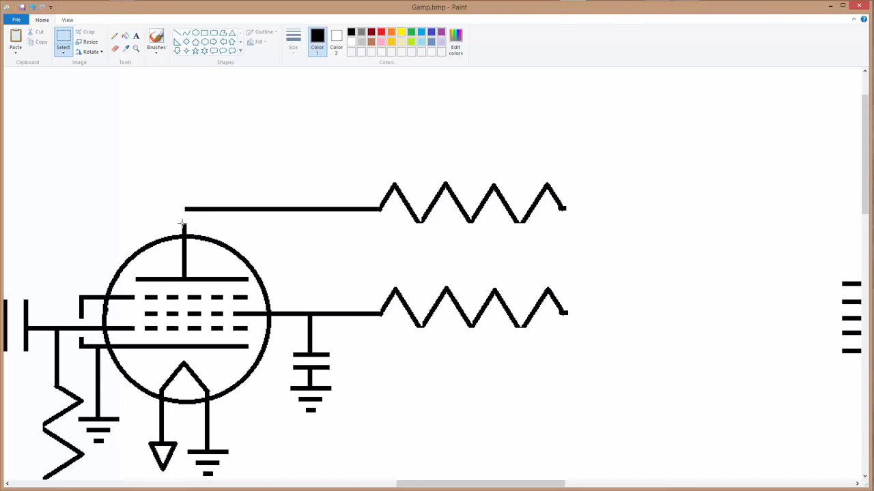
{"action": "left_click_drag", "start_coordinate": [177, 228], "coordinate": [184, 204]}
{"action": "left_click", "coordinate": [216, 223]}
{"action": "left_click", "coordinate": [31, 8]}
{"action": "mouse_move", "coordinate": [195, 203]}
{"action": "left_mouse_down"}
{"action": "mouse_move", "coordinate": [206, 212]}
{"action": "mouse_move", "coordinate": [184, 208]}
{"action": "left_mouse_up"}
{"action": "left_click", "coordinate": [233, 234]}
{"action": "left_click", "coordinate": [114, 49]}
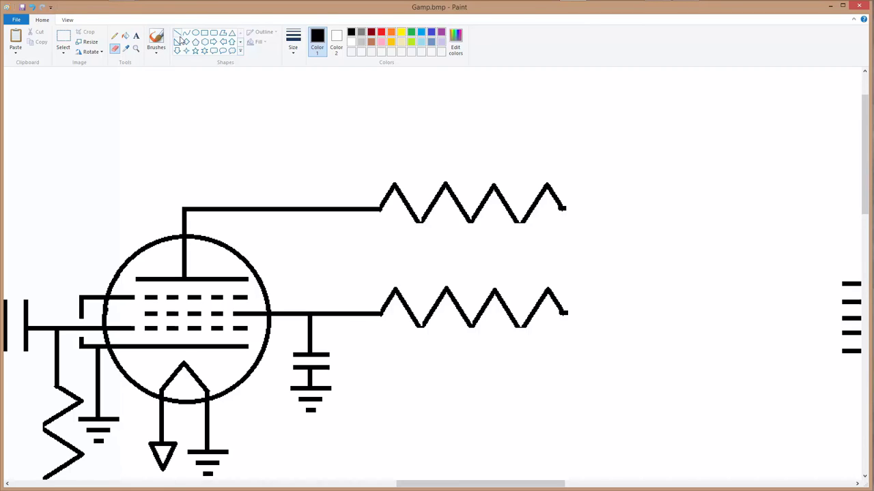
Lengthen both resistors' right leads and draw a vertical wire joining them, continuing downward
{"action": "left_click", "coordinate": [63, 37]}
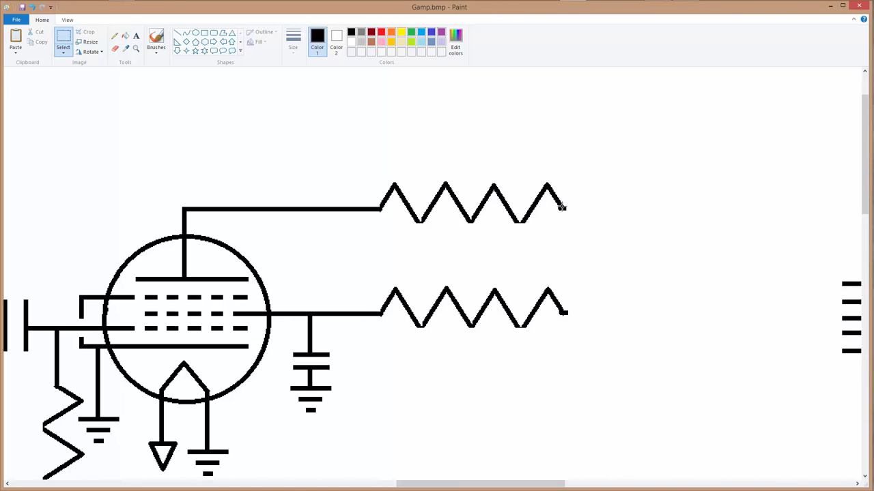
{"action": "left_click_drag", "start_coordinate": [563, 205], "coordinate": [616, 230]}
{"action": "left_click", "coordinate": [624, 282]}
{"action": "left_click_drag", "start_coordinate": [565, 308], "coordinate": [647, 313]}
{"action": "left_click", "coordinate": [622, 338]}
{"action": "left_click_drag", "start_coordinate": [566, 305], "coordinate": [616, 312]}
{"action": "left_click", "coordinate": [641, 362]}
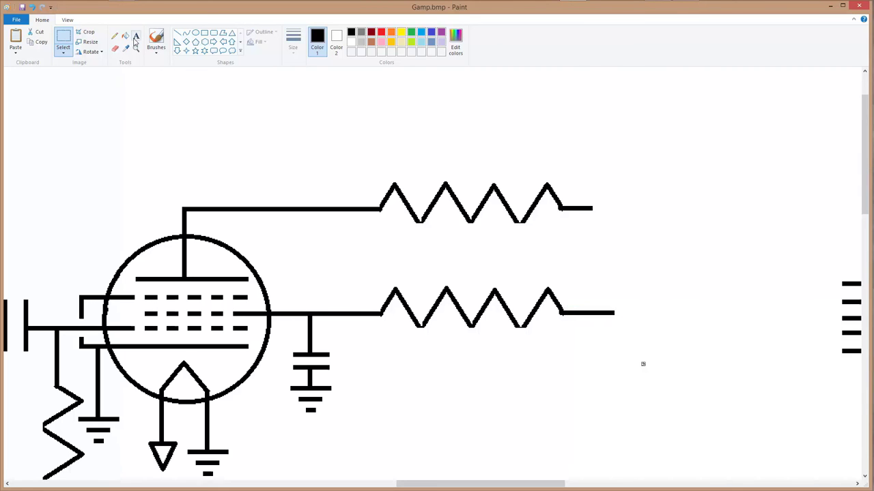
{"action": "left_click", "coordinate": [178, 36]}
{"action": "left_click_drag", "start_coordinate": [592, 209], "coordinate": [592, 373]}
Copy the bypass capacitor's plates and paste a duplicate
{"action": "left_click", "coordinate": [62, 41]}
{"action": "left_click_drag", "start_coordinate": [283, 341], "coordinate": [338, 378]}
{"action": "right_click", "coordinate": [323, 363]}
{"action": "key", "text": "Escape"}
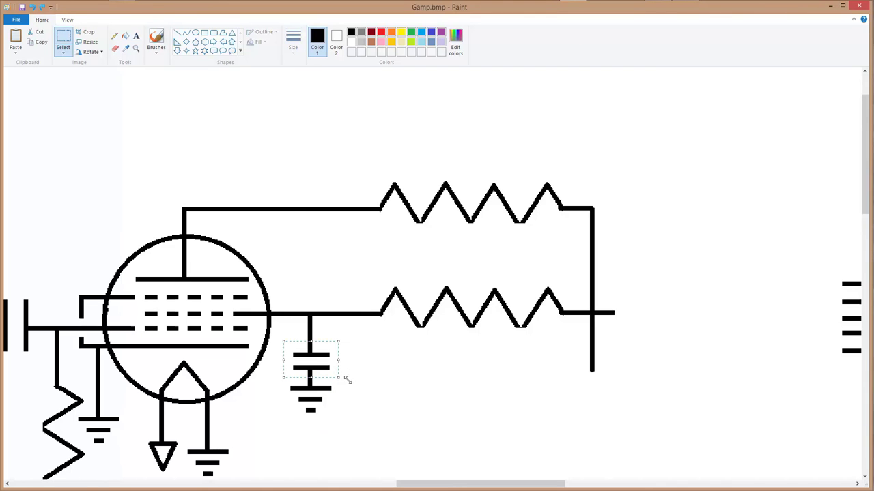
{"action": "right_click", "coordinate": [293, 152]}
{"action": "left_click", "coordinate": [310, 175]}
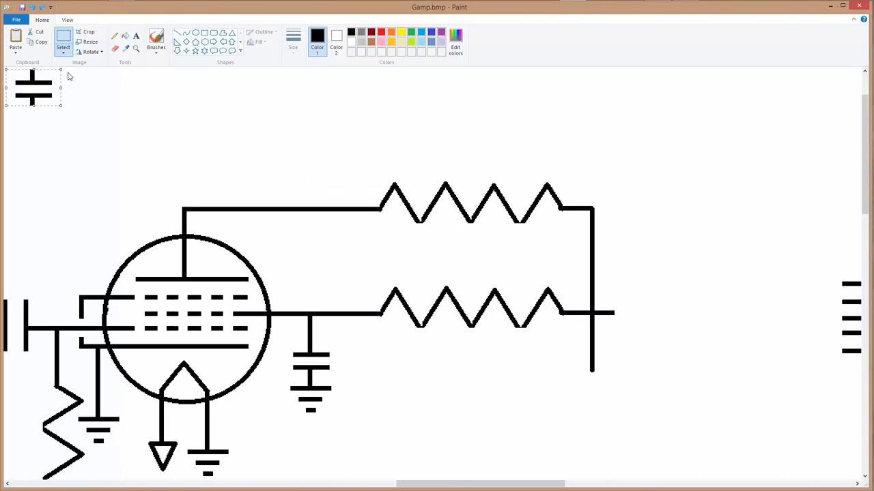
Rotate the copied capacitor 90° right and place it right of the resistor junction
{"action": "right_click", "coordinate": [38, 88]}
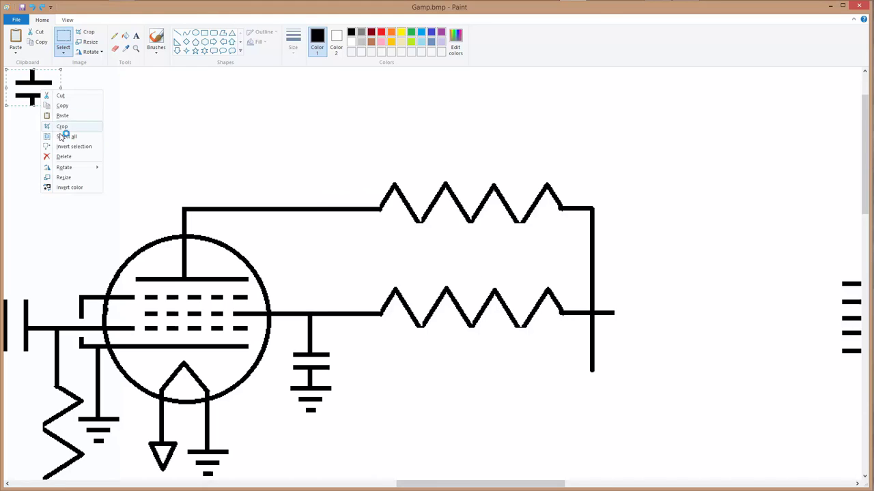
{"action": "mouse_move", "coordinate": [99, 169]}
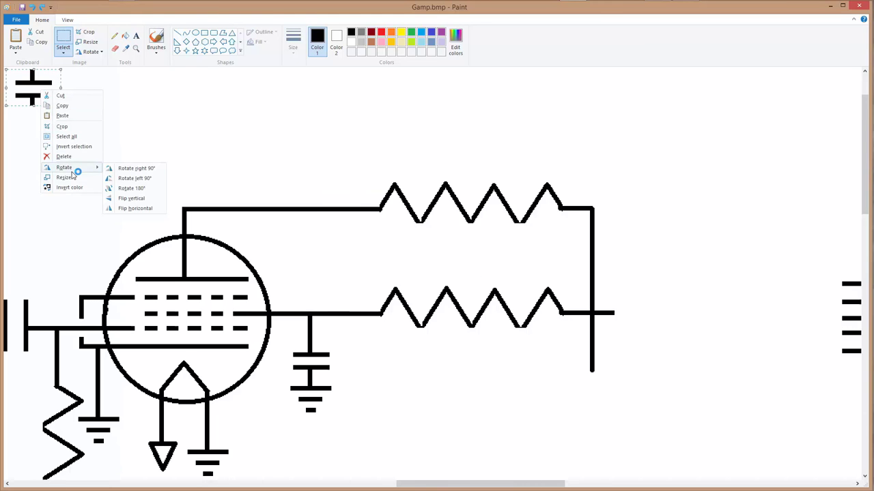
{"action": "left_click", "coordinate": [124, 171]}
{"action": "left_click_drag", "start_coordinate": [36, 101], "coordinate": [634, 328]}
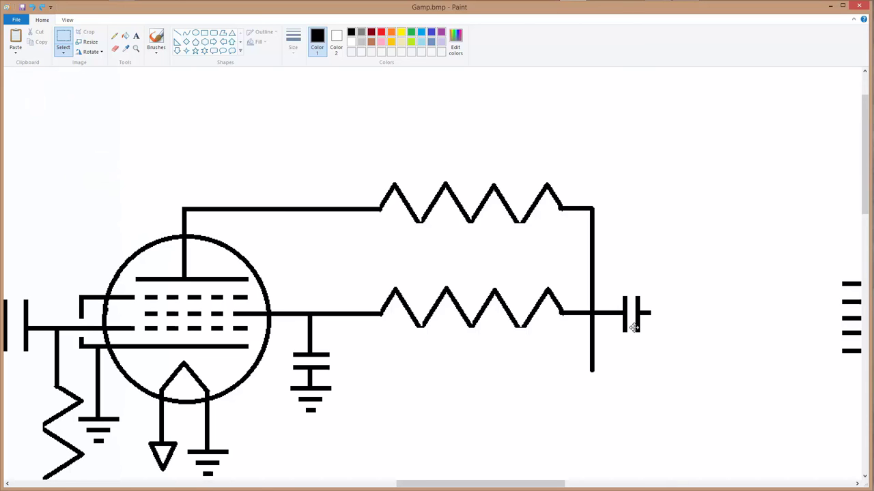
{"action": "left_click", "coordinate": [687, 384]}
{"action": "left_click_drag", "start_coordinate": [526, 487], "coordinate": [571, 487]}
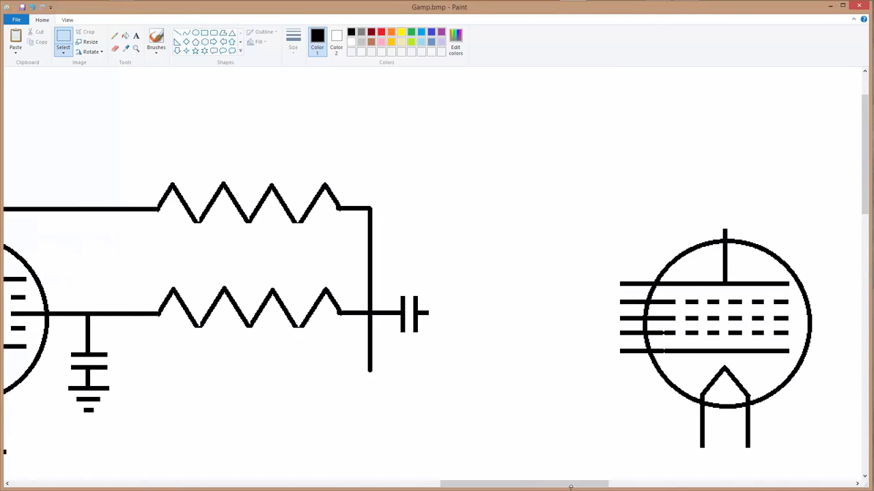
{"action": "left_click_drag", "start_coordinate": [618, 315], "coordinate": [782, 321]}
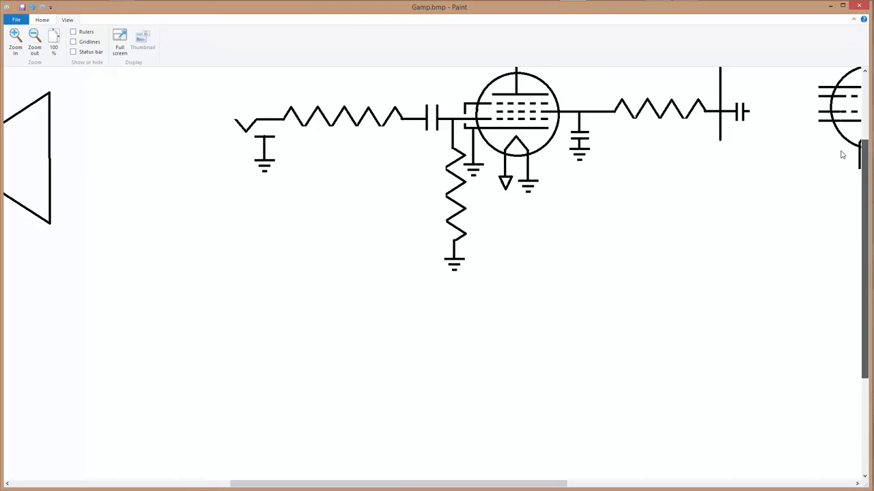
Select and copy the potentiometer symbol, undoing an accidental nudge
{"action": "scroll", "coordinate": [830, 123], "scroll_direction": "up", "scroll_amount": 3}
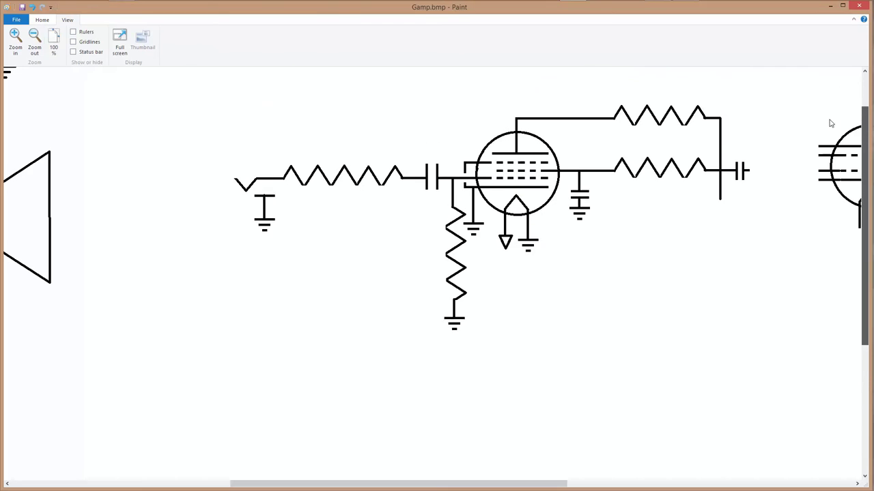
{"action": "left_click_drag", "start_coordinate": [341, 483], "coordinate": [218, 471]}
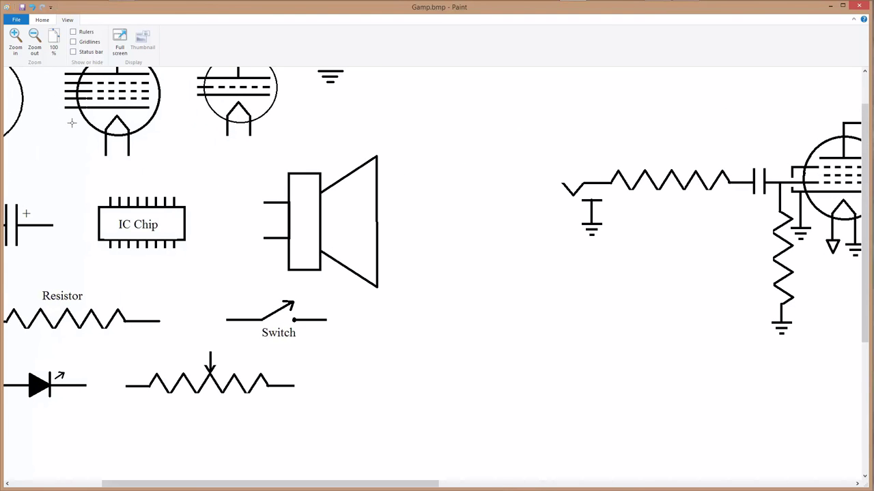
{"action": "left_click", "coordinate": [42, 20]}
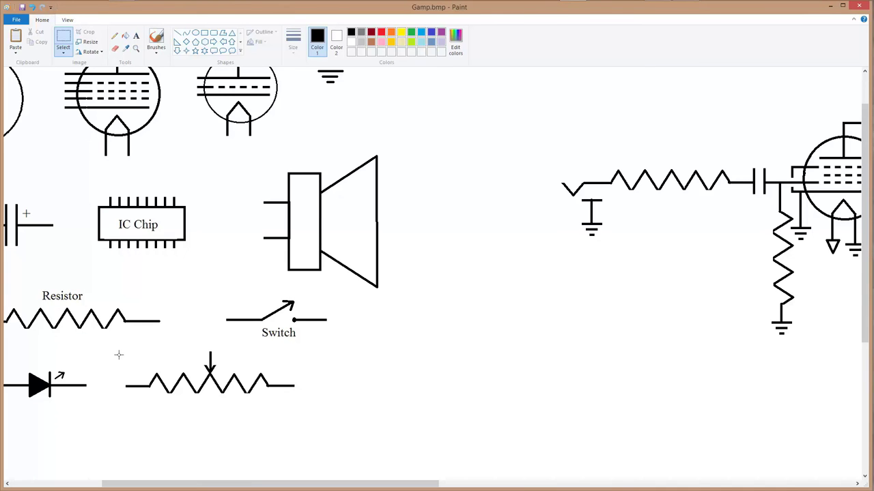
{"action": "left_click_drag", "start_coordinate": [117, 356], "coordinate": [298, 411]}
{"action": "left_click_drag", "start_coordinate": [187, 386], "coordinate": [164, 381]}
{"action": "key", "text": "Escape"}
{"action": "key", "text": "ctrl+z"}
{"action": "right_click", "coordinate": [171, 381]}
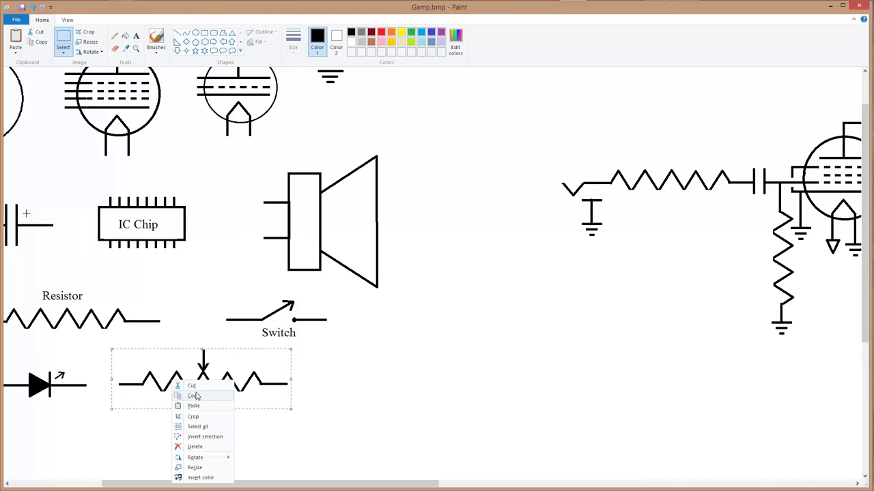
{"action": "left_click", "coordinate": [235, 461]}
Paste the potentiometer copy and rotate it left 90° to stand upright
{"action": "scroll", "coordinate": [308, 402], "scroll_direction": "right", "scroll_amount": 10}
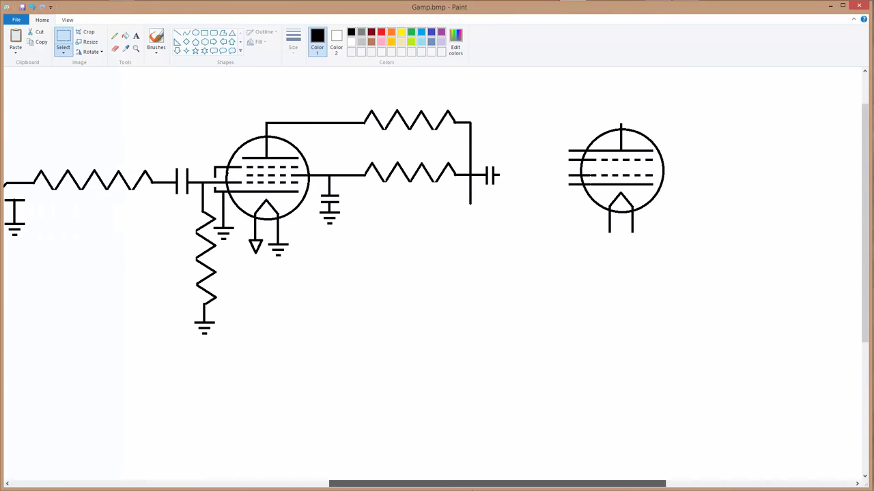
{"action": "right_click", "coordinate": [375, 317]}
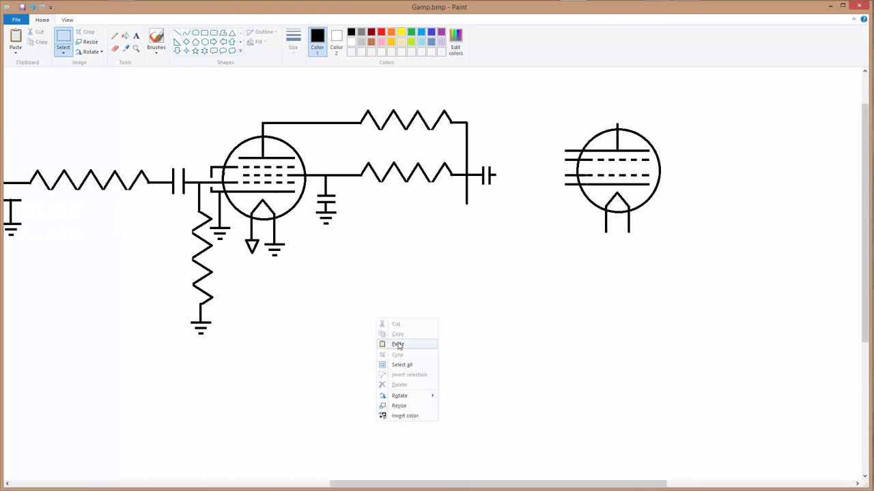
{"action": "left_click", "coordinate": [399, 344]}
{"action": "left_click_drag", "start_coordinate": [78, 103], "coordinate": [458, 343]}
{"action": "right_click", "coordinate": [502, 350]}
{"action": "mouse_move", "coordinate": [539, 426]}
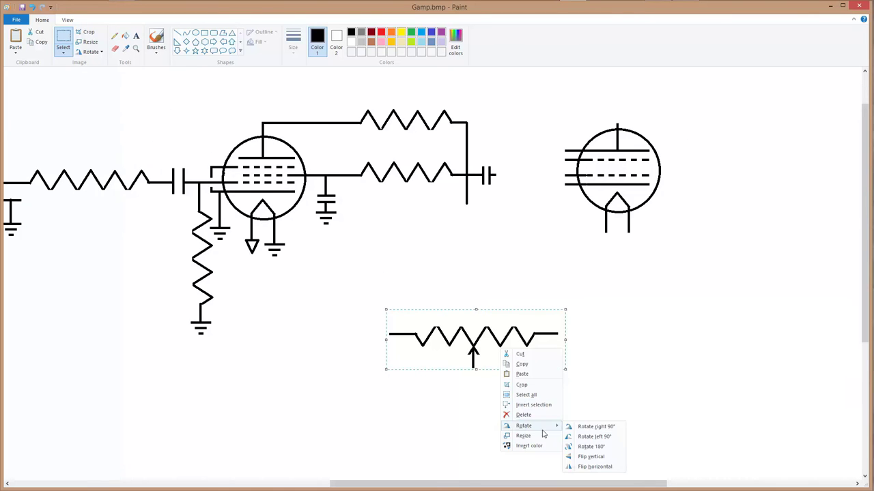
{"action": "left_click", "coordinate": [586, 439]}
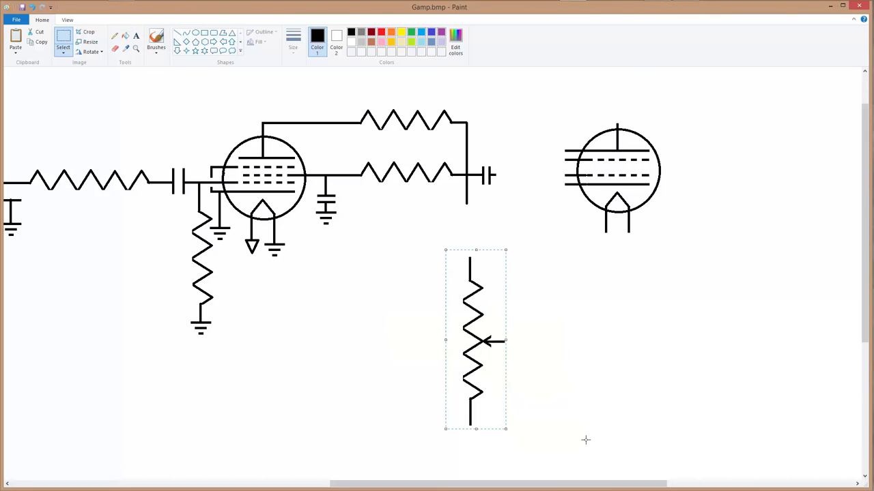
Position the upright potentiometer beside the coupling capacitor, top lead level with its output
{"action": "left_click_drag", "start_coordinate": [465, 333], "coordinate": [519, 259]}
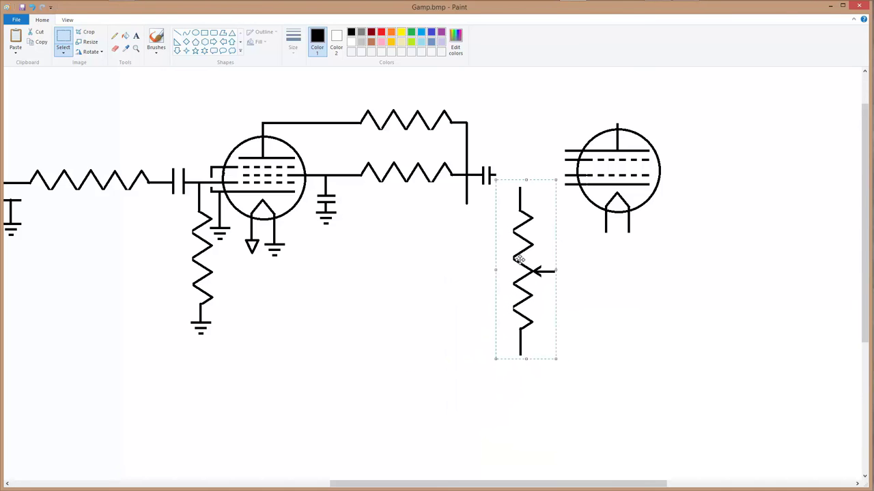
{"action": "left_click", "coordinate": [598, 334]}
{"action": "left_click_drag", "start_coordinate": [508, 183], "coordinate": [542, 365]}
{"action": "left_click_drag", "start_coordinate": [526, 291], "coordinate": [517, 281]}
{"action": "left_click", "coordinate": [613, 373]}
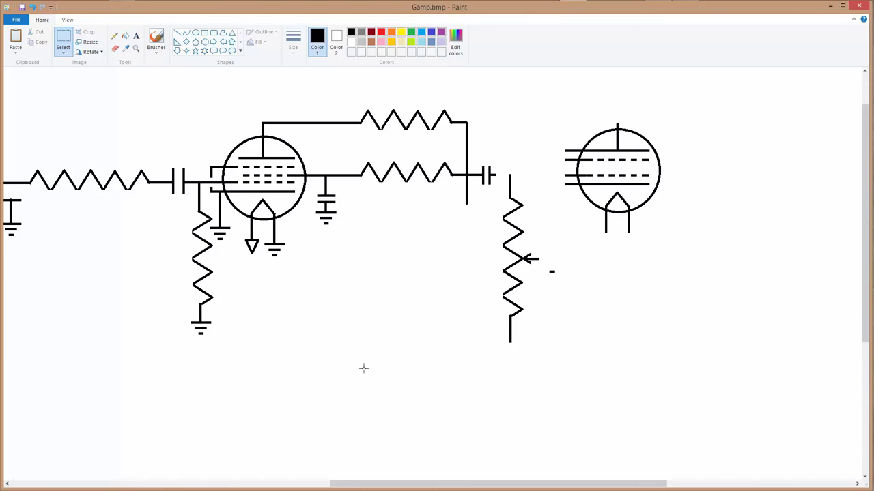
Copy the capacitor's ground symbol and place it under the potentiometer's lower lead
{"action": "left_click_drag", "start_coordinate": [309, 211], "coordinate": [339, 230]}
{"action": "right_click", "coordinate": [323, 217]}
{"action": "left_click", "coordinate": [341, 237]}
{"action": "right_click", "coordinate": [357, 257]}
{"action": "left_click", "coordinate": [379, 285]}
{"action": "left_click_drag", "start_coordinate": [32, 83], "coordinate": [510, 352]}
{"action": "left_click", "coordinate": [555, 361]}
Cut away the stray dash beside the potentiometer's arrow
{"action": "left_click_drag", "start_coordinate": [544, 263], "coordinate": [561, 280]}
{"action": "right_click", "coordinate": [554, 276]}
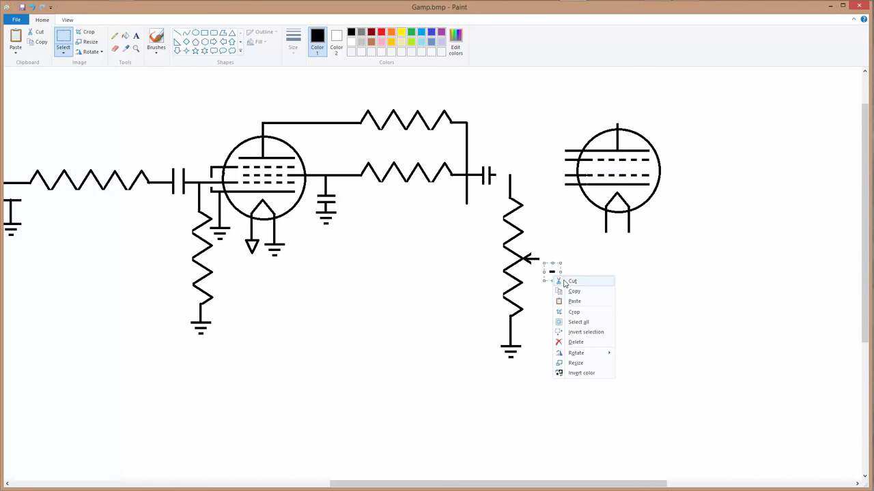
{"action": "left_click", "coordinate": [572, 282]}
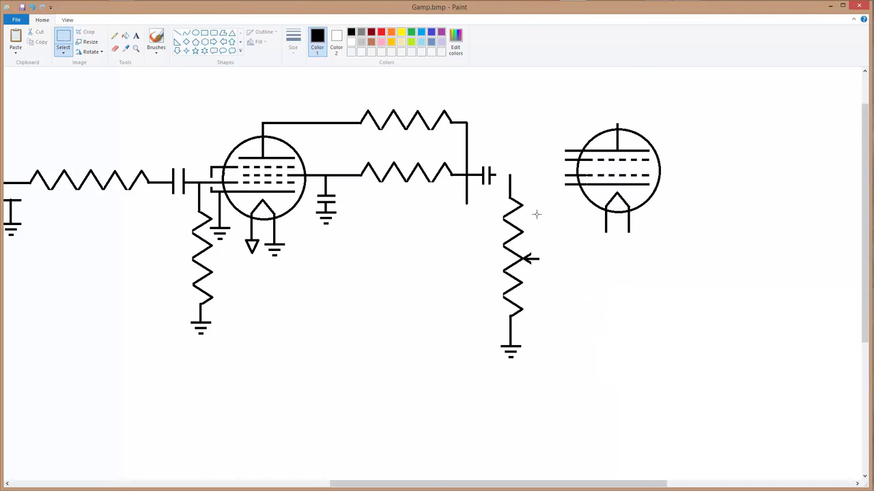
Zoom in and extend the coupling capacitor's output lead right to the potentiometer's top lead
{"action": "left_click", "coordinate": [68, 20]}
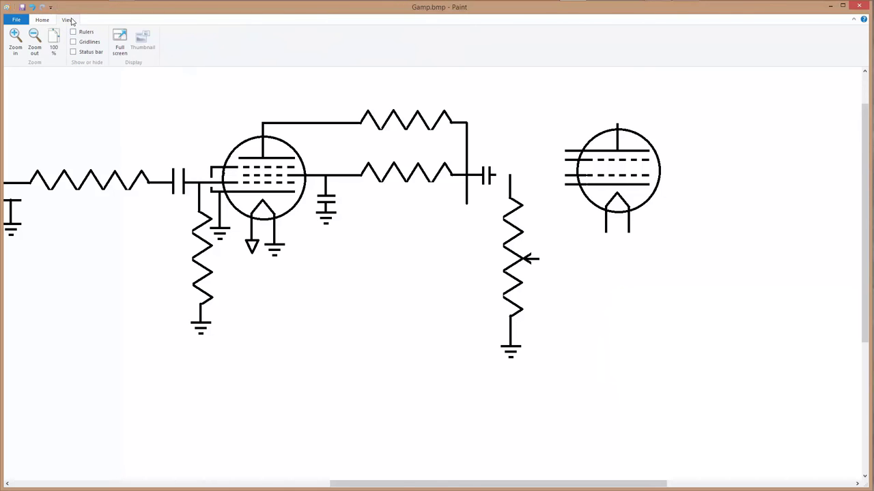
{"action": "left_click", "coordinate": [14, 36]}
{"action": "left_click_drag", "start_coordinate": [388, 483], "coordinate": [482, 483]}
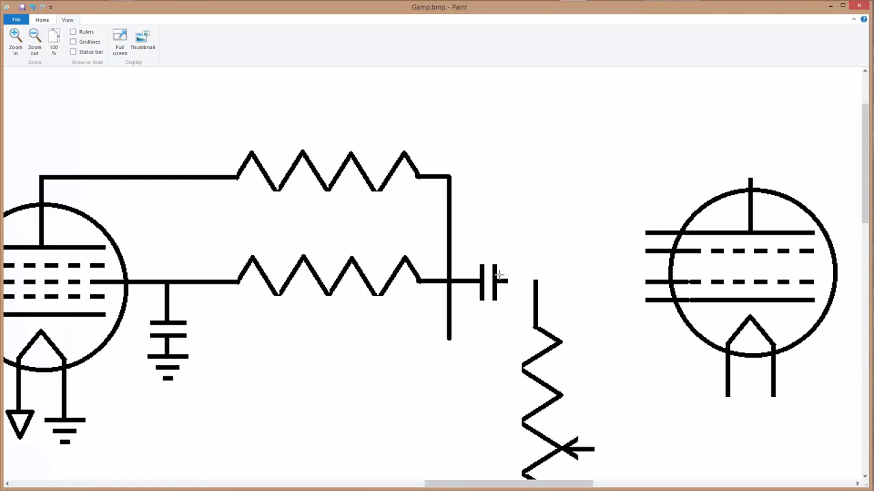
{"action": "left_click_drag", "start_coordinate": [502, 281], "coordinate": [535, 281]}
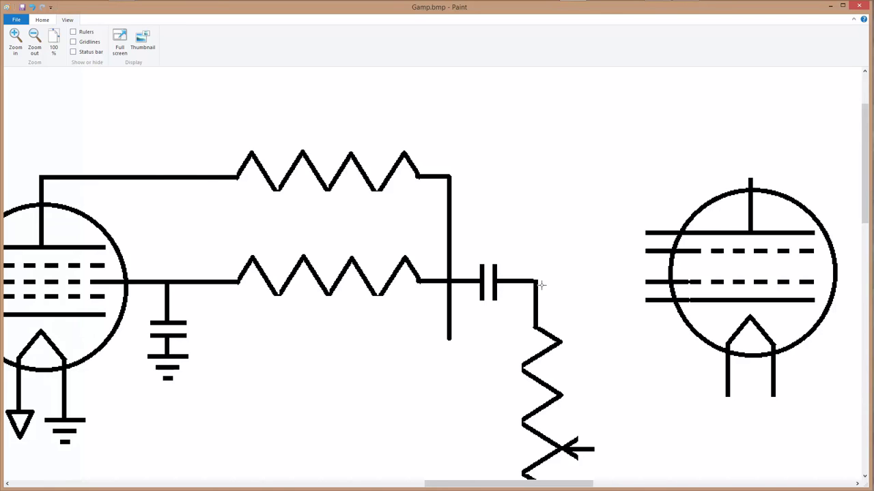
{"action": "left_click", "coordinate": [45, 23]}
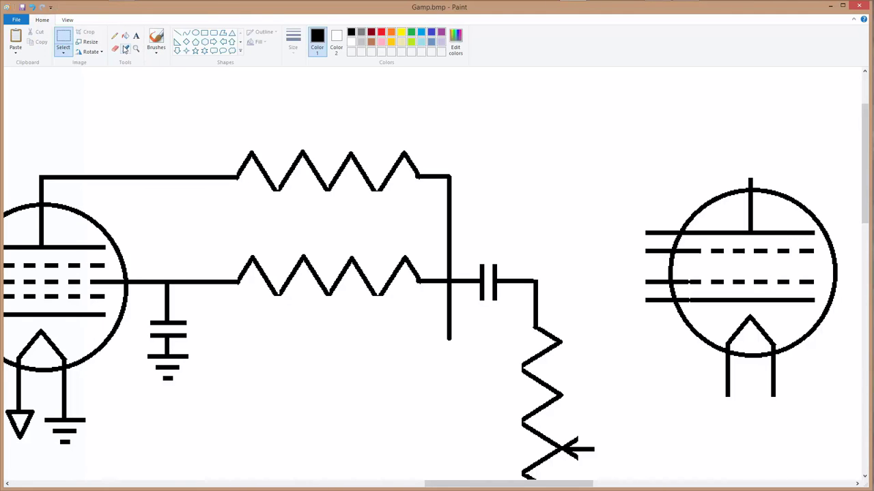
{"action": "left_click", "coordinate": [177, 33]}
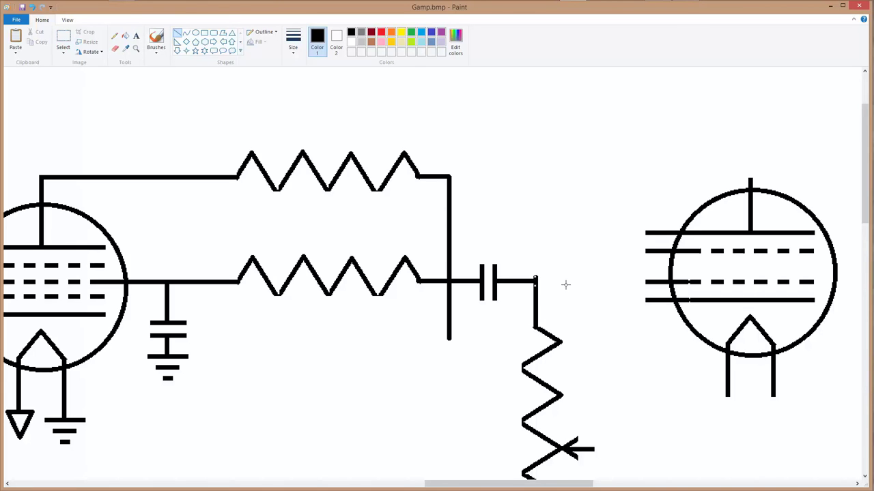
Erase the second tube's extra bottom lead and draw a short lead down from its lower line
{"action": "left_click", "coordinate": [115, 51]}
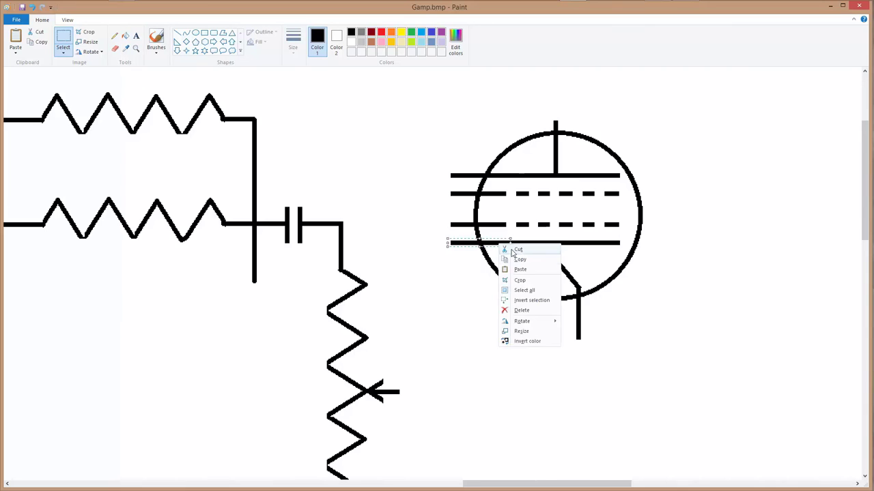
{"action": "left_click", "coordinate": [520, 252]}
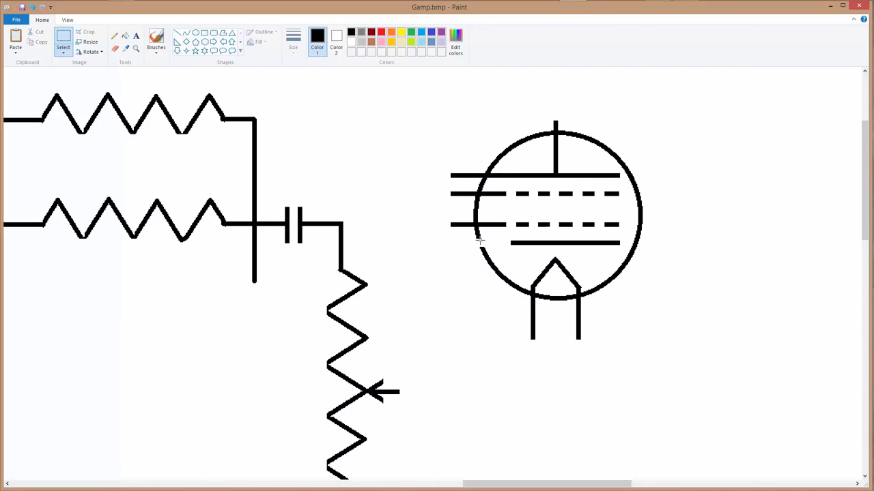
{"action": "left_click", "coordinate": [178, 33]}
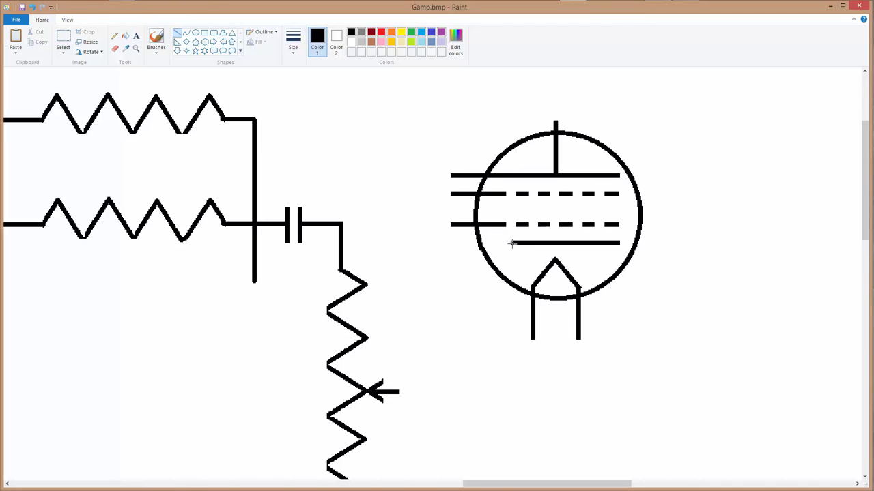
{"action": "left_click_drag", "start_coordinate": [511, 245], "coordinate": [511, 257]}
{"action": "key", "text": "alt+h"}
{"action": "key", "text": "e"}
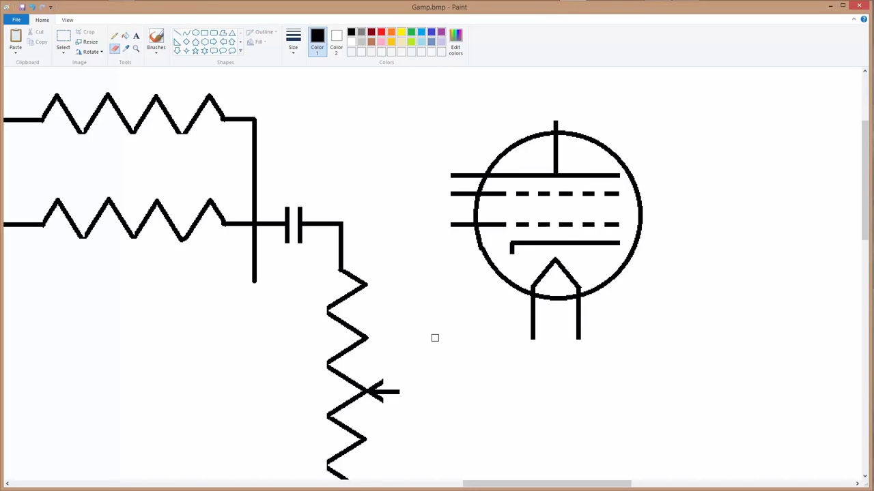
Draw a vertical wire down from the tube's lower grid lead toward the wiper arrow
{"action": "left_click", "coordinate": [178, 34]}
{"action": "left_click_drag", "start_coordinate": [451, 225], "coordinate": [451, 376]}
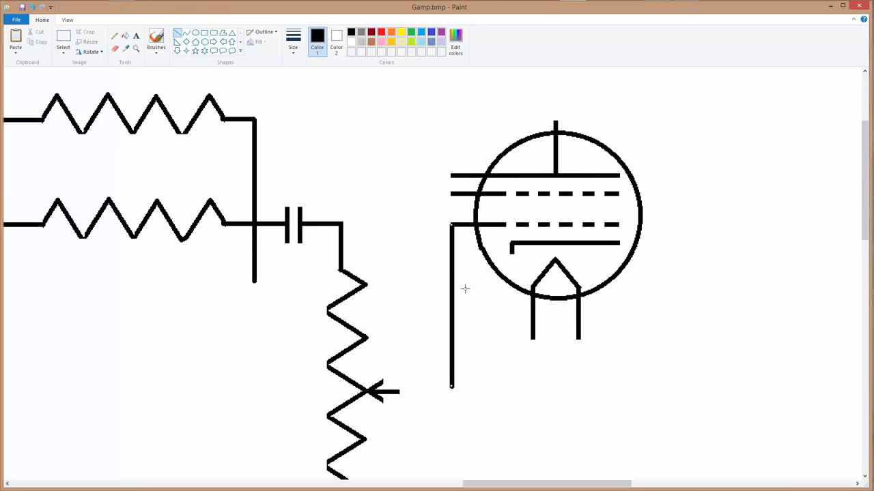
{"action": "left_click_drag", "start_coordinate": [452, 226], "coordinate": [452, 223]}
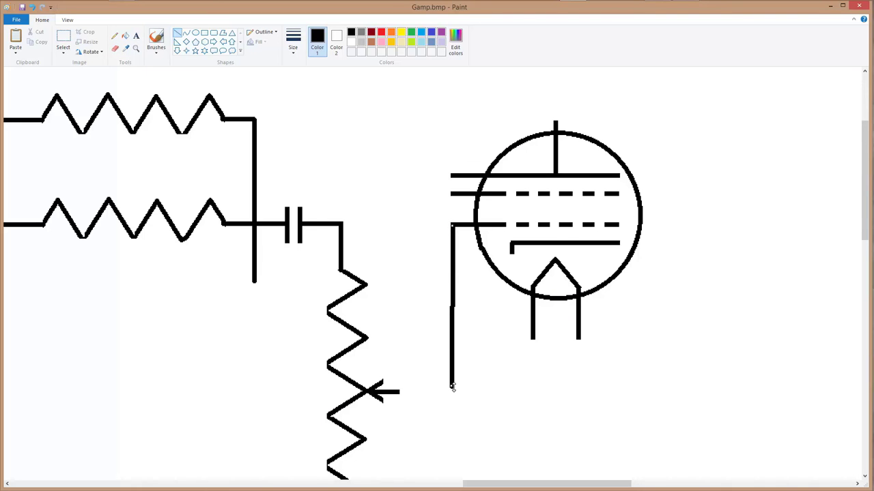
{"action": "left_click_drag", "start_coordinate": [451, 387], "coordinate": [451, 389]}
{"action": "left_click", "coordinate": [505, 406]}
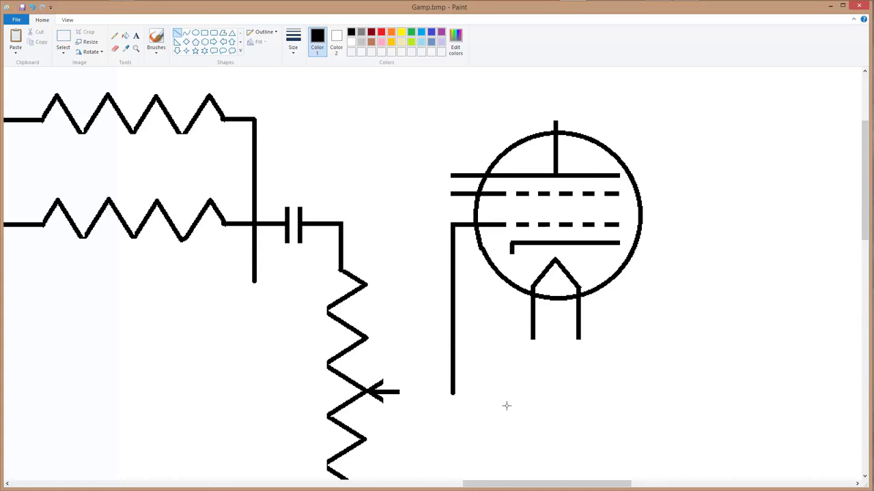
{"action": "left_click", "coordinate": [62, 38]}
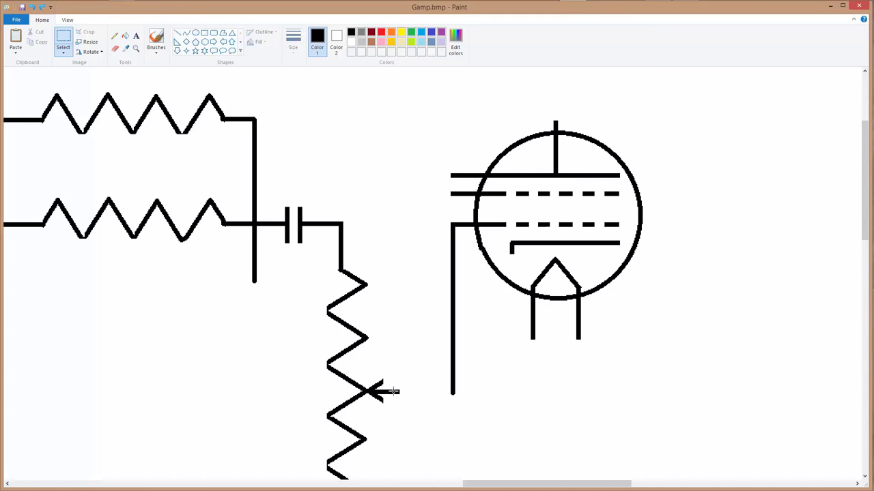
{"action": "left_click_drag", "start_coordinate": [397, 393], "coordinate": [468, 393]}
Join the stretched wiper arrow tail to the vertical grid wire
{"action": "left_click", "coordinate": [511, 407]}
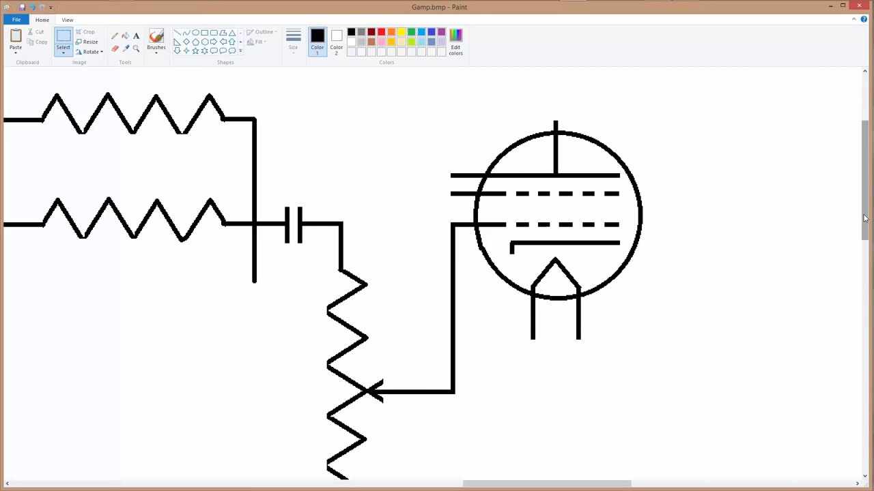
{"action": "left_click_drag", "start_coordinate": [864, 218], "coordinate": [866, 266]}
{"action": "left_click_drag", "start_coordinate": [602, 482], "coordinate": [531, 463]}
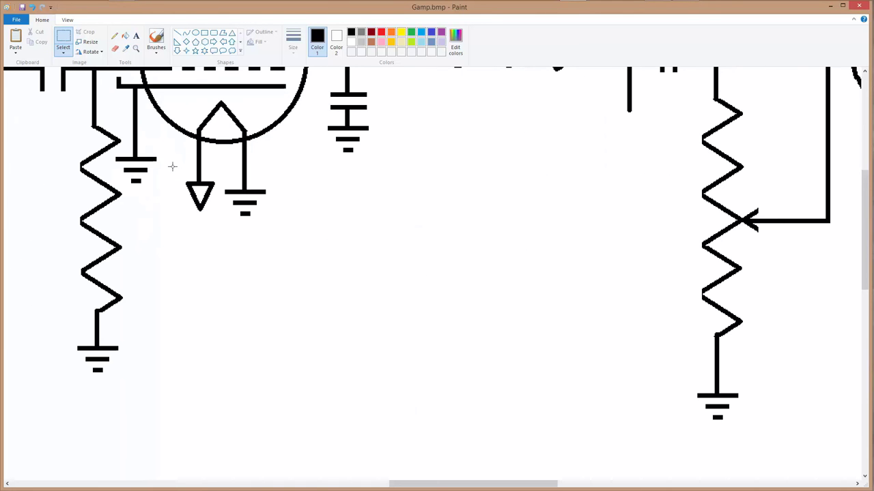
Copy the triangle and ground symbols from the first tube and place them under the second tube's leads
{"action": "left_click_drag", "start_coordinate": [172, 170], "coordinate": [278, 232]}
{"action": "right_click", "coordinate": [259, 213]}
{"action": "left_click", "coordinate": [279, 229]}
{"action": "left_click_drag", "start_coordinate": [531, 485], "coordinate": [653, 483]}
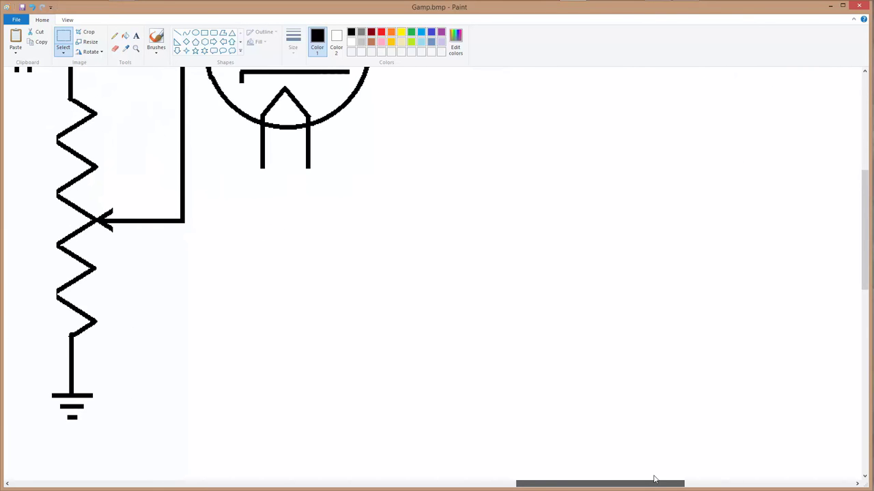
{"action": "right_click", "coordinate": [261, 192]}
{"action": "left_click", "coordinate": [283, 219]}
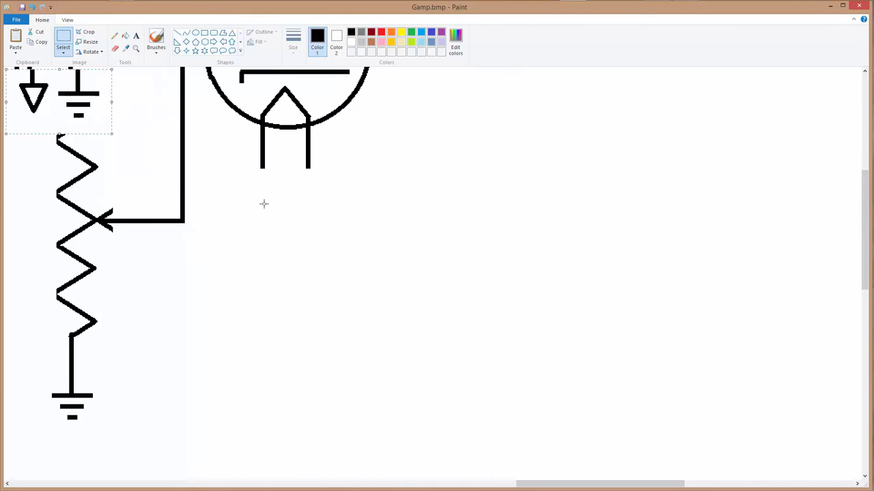
{"action": "left_click_drag", "start_coordinate": [48, 83], "coordinate": [278, 182]}
{"action": "left_click", "coordinate": [405, 192]}
{"action": "left_click_drag", "start_coordinate": [868, 286], "coordinate": [864, 232]}
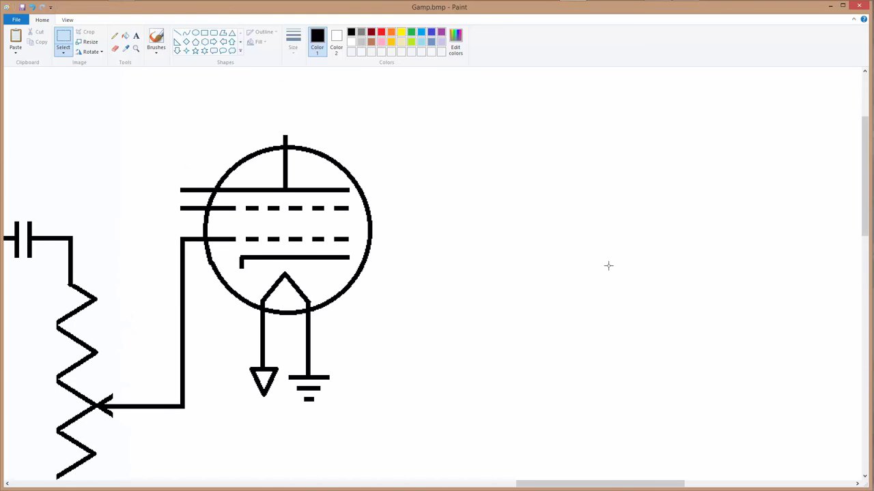
Draw a short wire left from the upper grid lead and a vertical drop from its end
{"action": "left_click", "coordinate": [177, 32]}
{"action": "left_click_drag", "start_coordinate": [183, 208], "coordinate": [158, 208]}
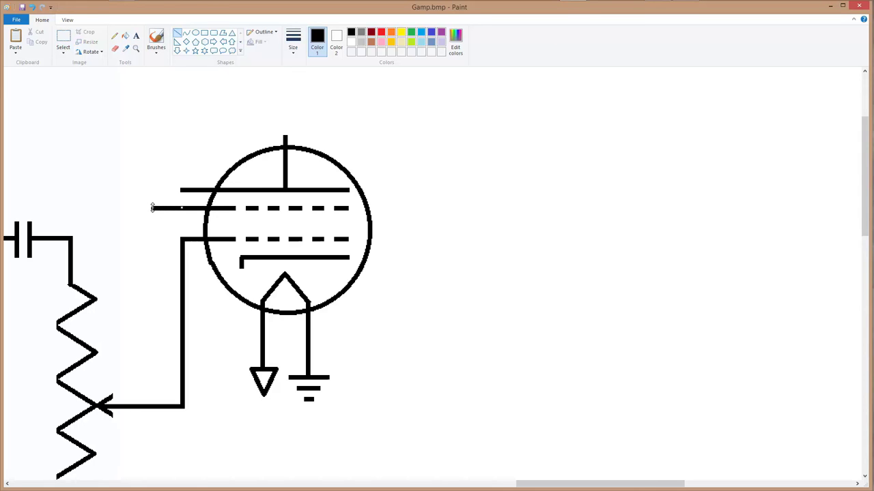
{"action": "left_click", "coordinate": [164, 170]}
{"action": "left_click_drag", "start_coordinate": [152, 208], "coordinate": [152, 395]}
{"action": "left_click", "coordinate": [351, 439]}
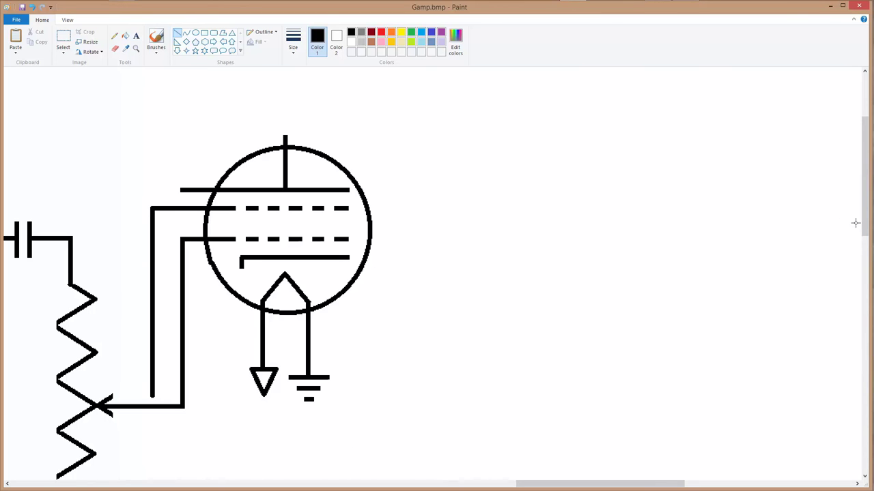
Draw a bottom horizontal wire from the left line and extend the vertical wire down onto it
{"action": "left_click_drag", "start_coordinate": [864, 222], "coordinate": [868, 277]}
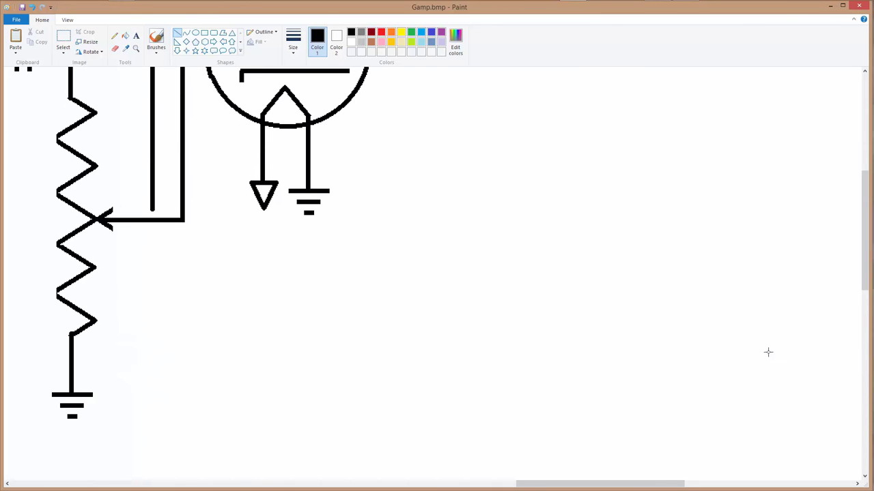
{"action": "left_click_drag", "start_coordinate": [548, 487], "coordinate": [498, 487]}
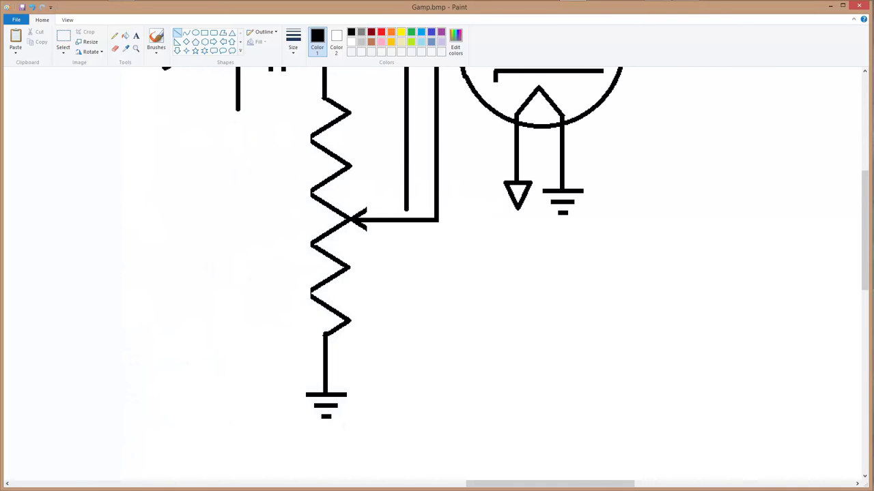
{"action": "left_click_drag", "start_coordinate": [238, 109], "coordinate": [237, 366]}
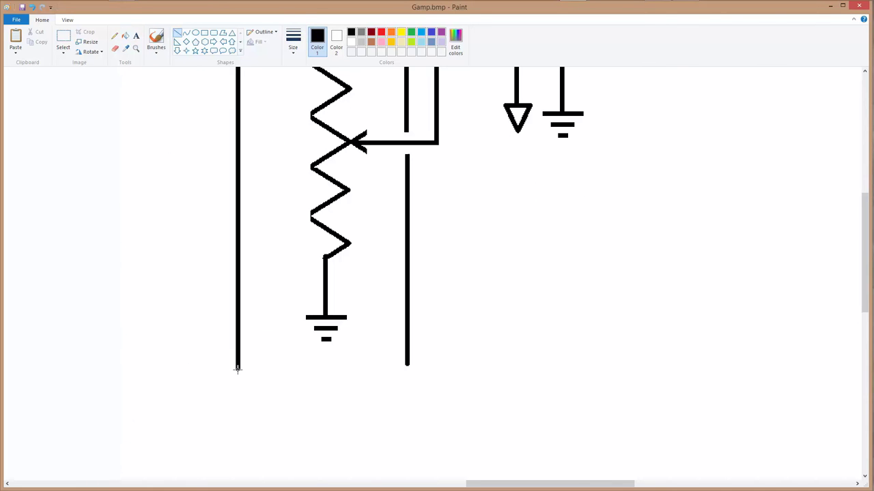
{"action": "left_click_drag", "start_coordinate": [239, 369], "coordinate": [478, 370]}
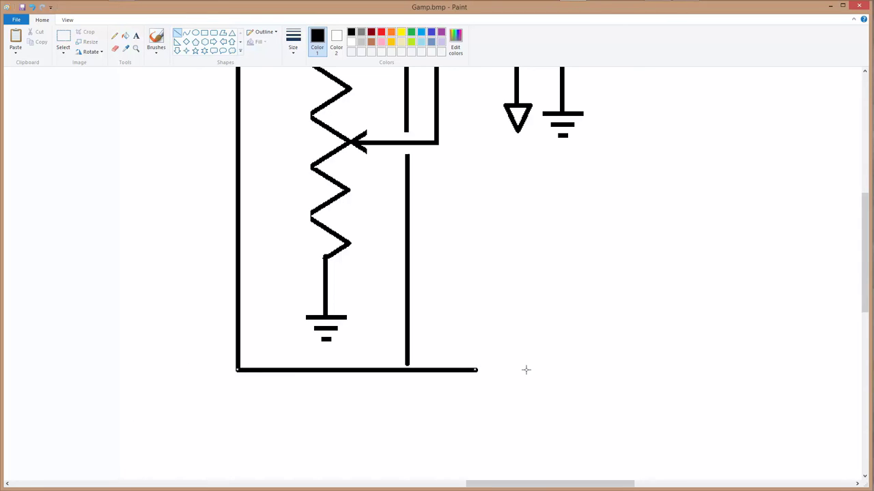
{"action": "left_click", "coordinate": [62, 39]}
{"action": "left_click_drag", "start_coordinate": [400, 332], "coordinate": [412, 368]}
{"action": "left_click", "coordinate": [487, 406]}
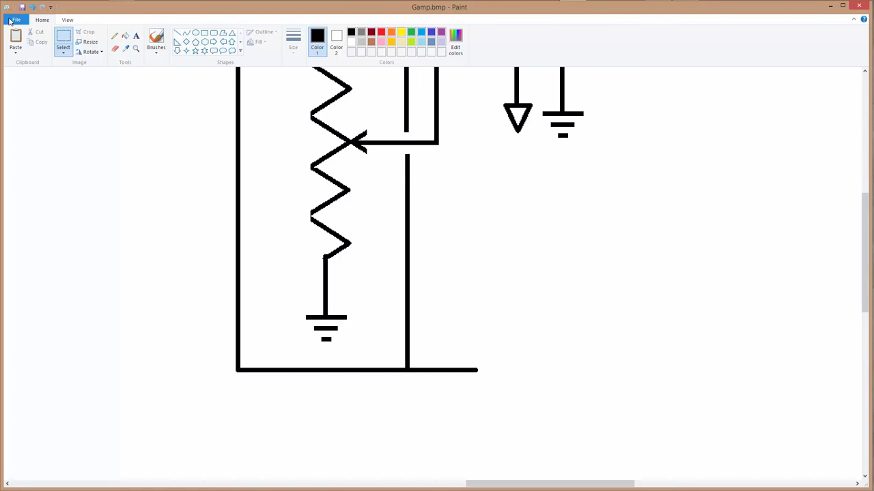
Cut the leftover stub to the left of the second tube's top grid line
{"action": "left_click", "coordinate": [67, 20]}
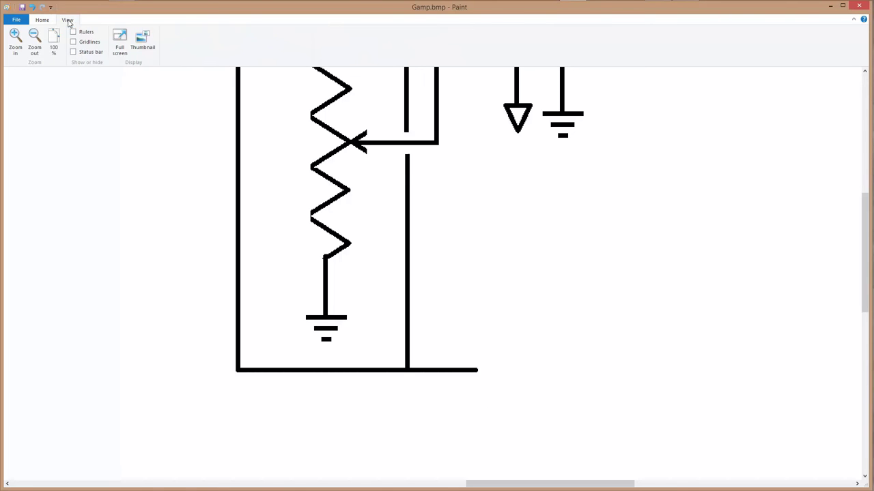
{"action": "left_click", "coordinate": [34, 41]}
{"action": "left_click", "coordinate": [53, 44]}
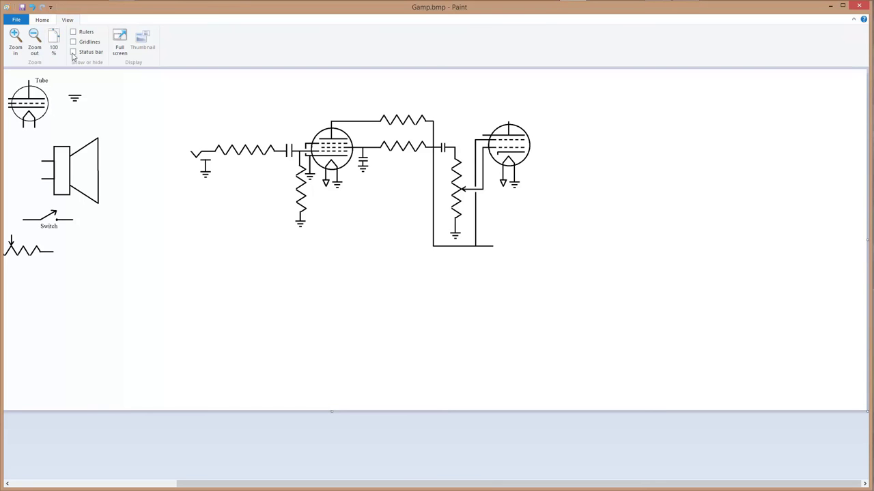
{"action": "left_click", "coordinate": [15, 40]}
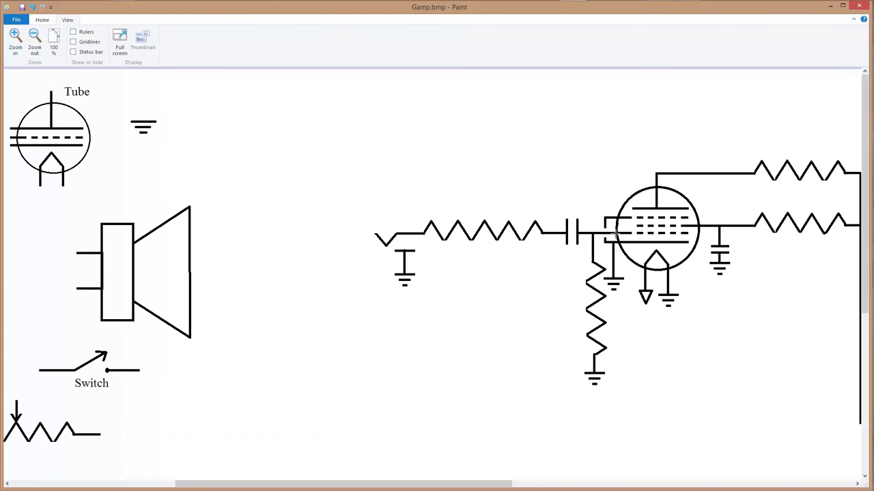
{"action": "left_click_drag", "start_coordinate": [384, 487], "coordinate": [661, 489]}
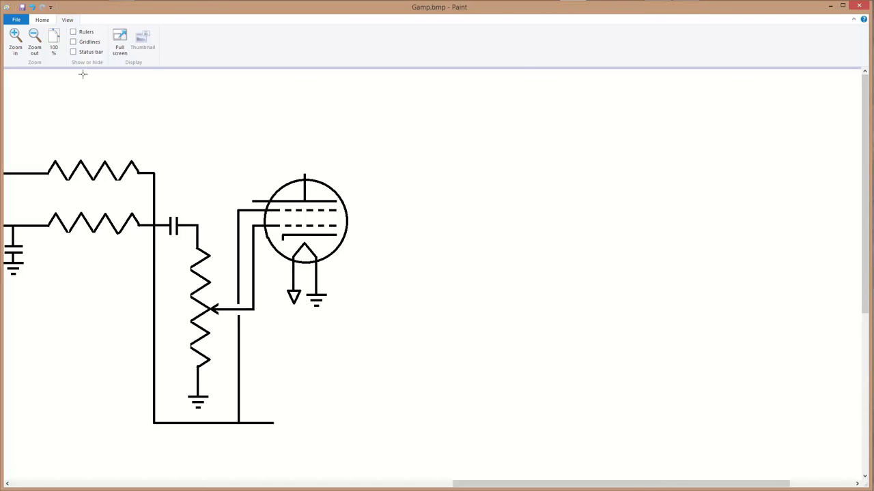
{"action": "left_click", "coordinate": [41, 20]}
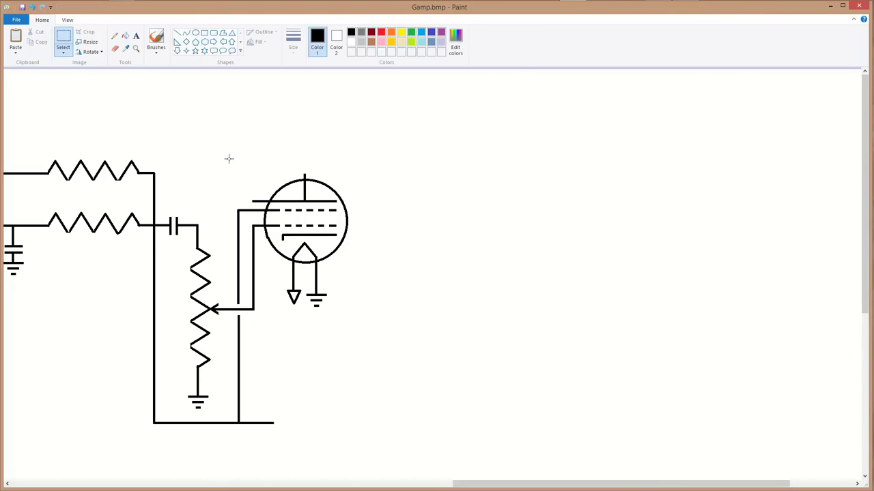
{"action": "left_click_drag", "start_coordinate": [250, 199], "coordinate": [273, 203]}
{"action": "right_click", "coordinate": [266, 202]}
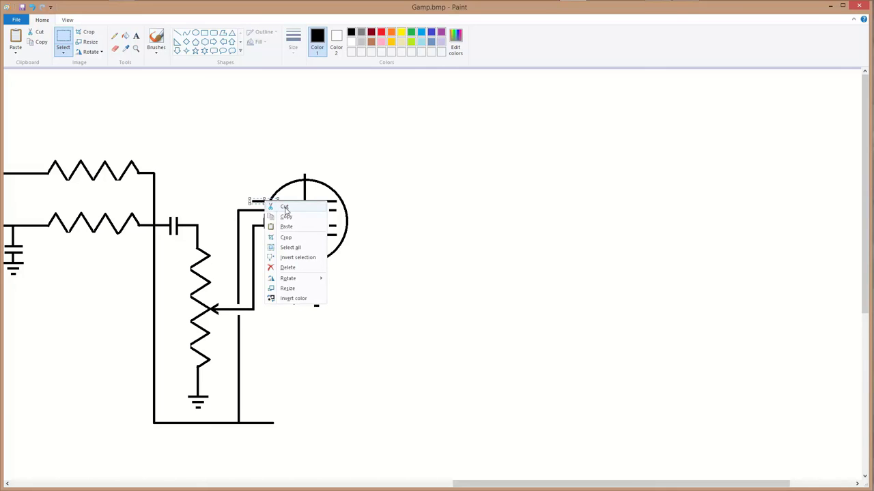
{"action": "left_click", "coordinate": [284, 207]}
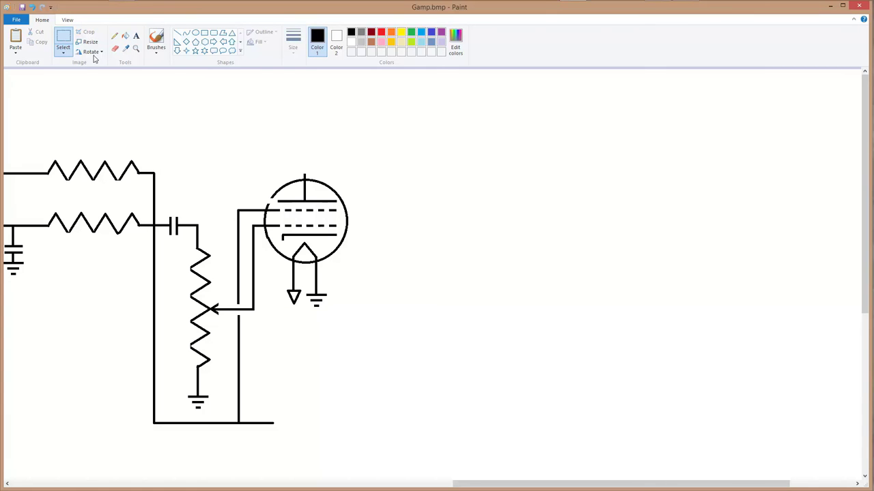
{"action": "left_click", "coordinate": [177, 32]}
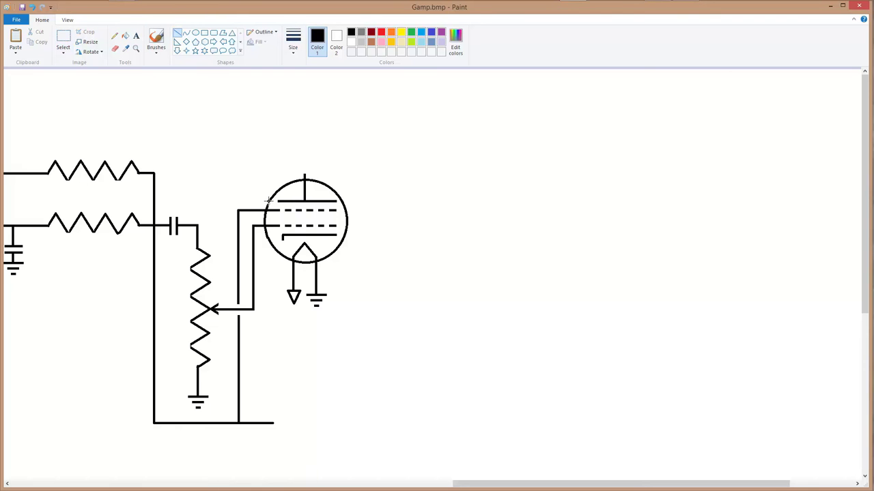
{"action": "key", "text": "ctrl+a"}
{"action": "left_click_drag", "start_coordinate": [477, 488], "coordinate": [172, 428]}
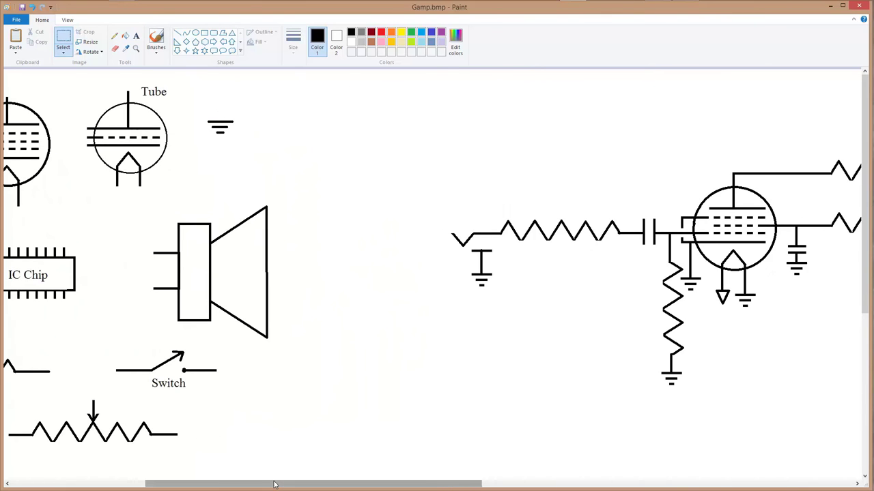
Select the transformer symbol on the symbol sheet and copy it
{"action": "left_click_drag", "start_coordinate": [273, 483], "coordinate": [81, 443]}
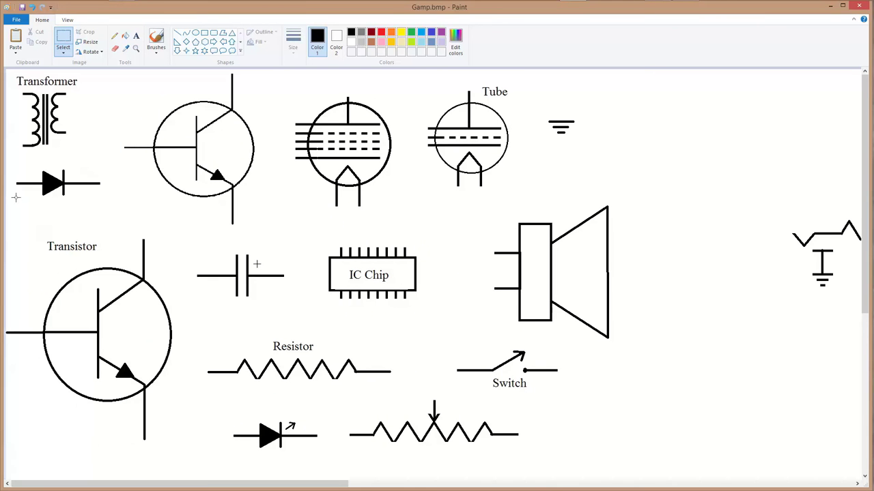
{"action": "left_click", "coordinate": [58, 39]}
{"action": "left_click_drag", "start_coordinate": [11, 90], "coordinate": [74, 158]}
{"action": "right_click", "coordinate": [60, 139]}
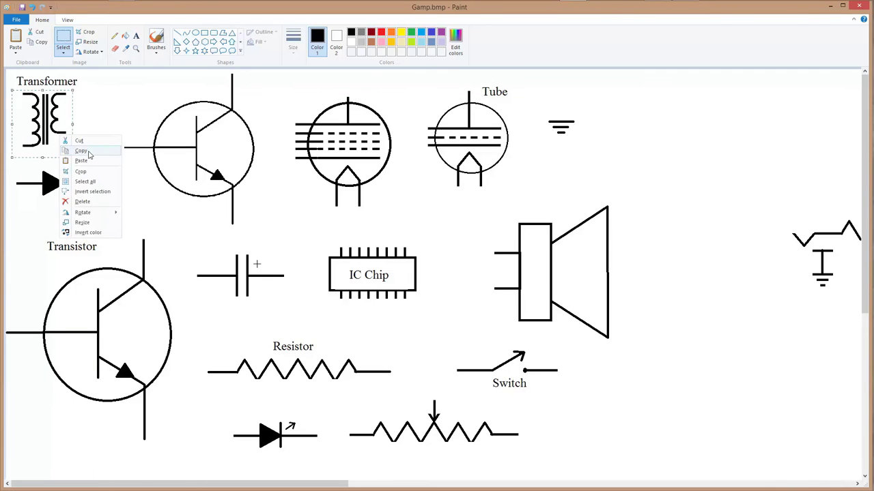
{"action": "left_click", "coordinate": [88, 152]}
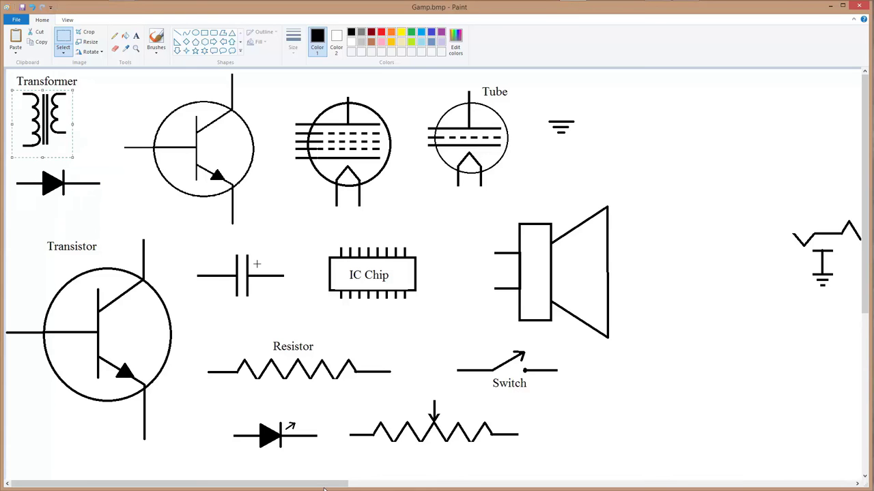
Paste the transformer right of the output tube and draw a wire from the plate to it
{"action": "left_click_drag", "start_coordinate": [295, 486], "coordinate": [718, 486]}
{"action": "right_click", "coordinate": [486, 185]}
{"action": "left_click", "coordinate": [510, 213]}
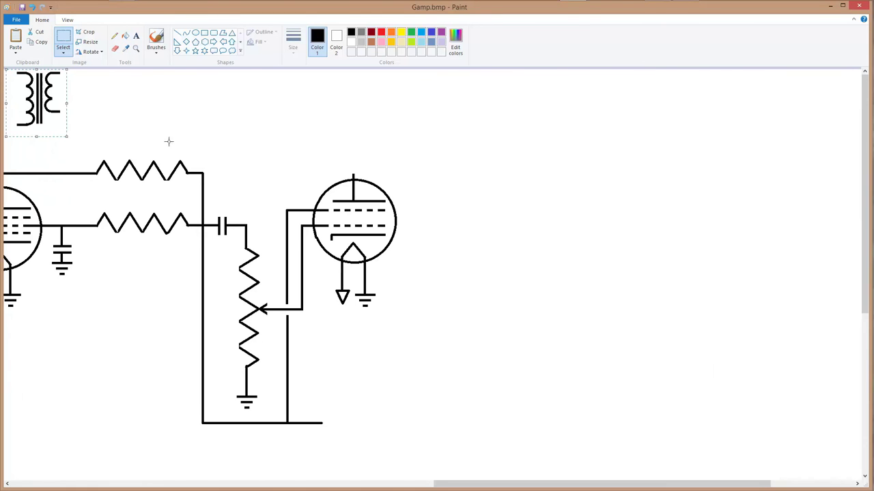
{"action": "left_click_drag", "start_coordinate": [33, 110], "coordinate": [494, 207]}
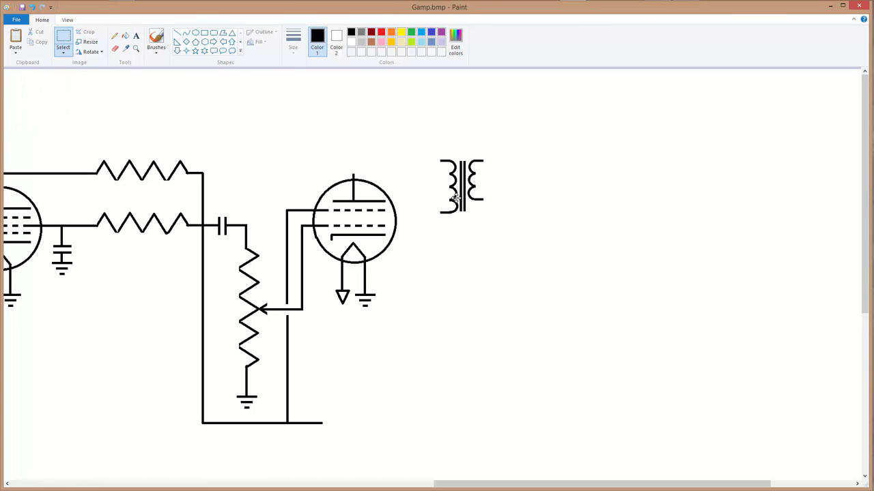
{"action": "left_click_drag", "start_coordinate": [455, 198], "coordinate": [460, 206]}
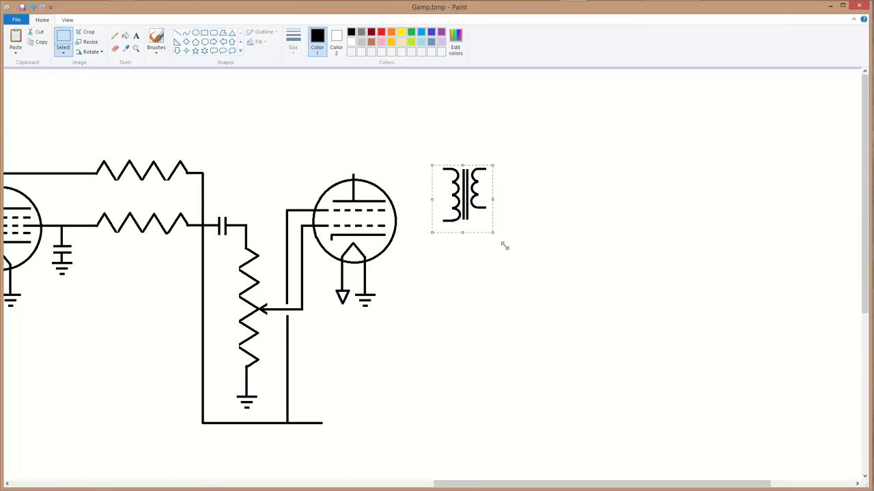
{"action": "left_click", "coordinate": [554, 289]}
{"action": "left_click", "coordinate": [177, 32]}
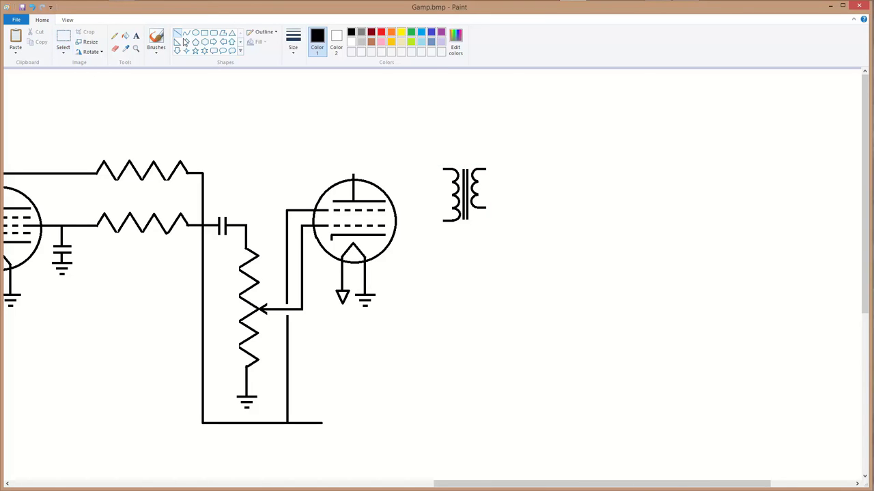
{"action": "left_click_drag", "start_coordinate": [353, 173], "coordinate": [437, 173]}
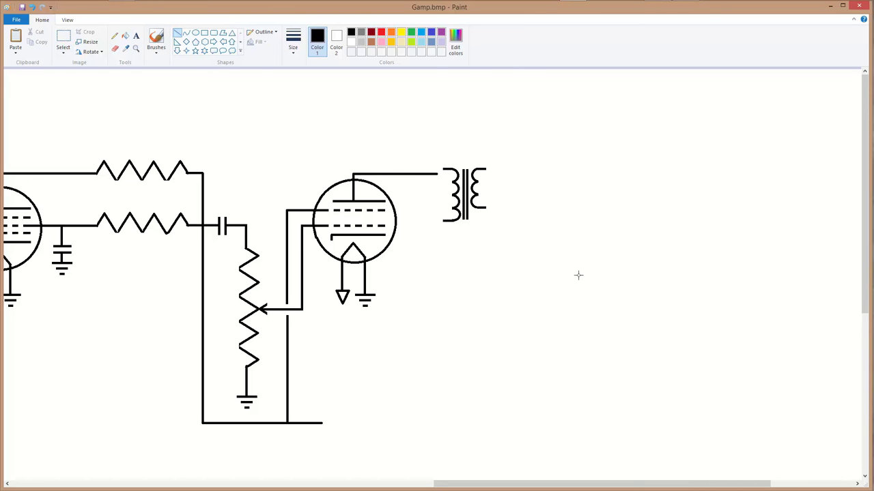
Nudge the transformer closer to the plate wire and zoom in on the drawing
{"action": "left_click", "coordinate": [63, 37]}
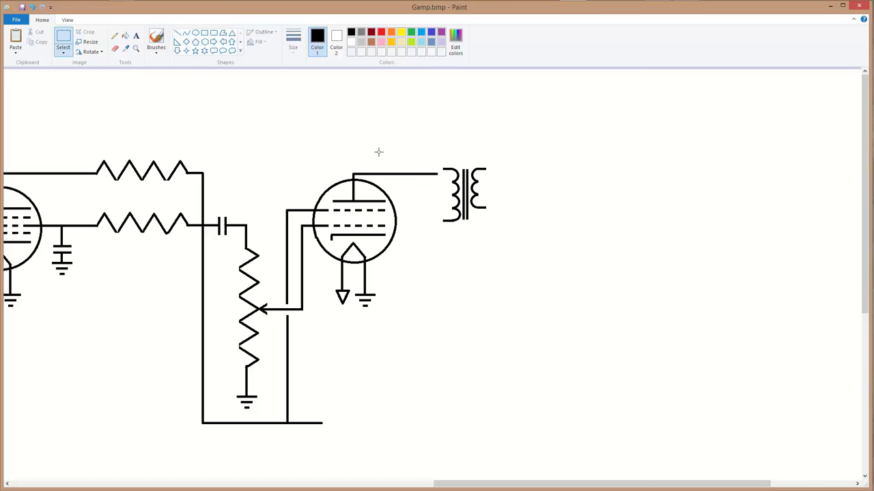
{"action": "left_click_drag", "start_coordinate": [443, 164], "coordinate": [487, 236]}
{"action": "left_click_drag", "start_coordinate": [456, 196], "coordinate": [452, 202]}
{"action": "left_click", "coordinate": [537, 240]}
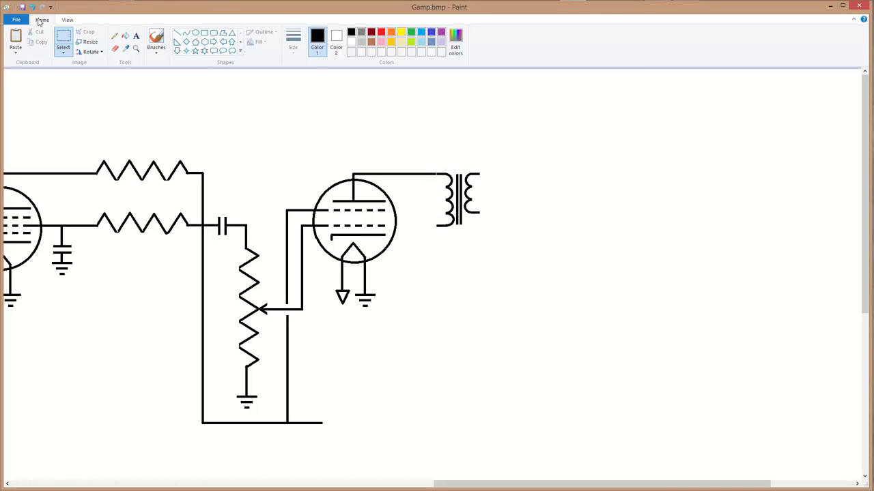
{"action": "left_click", "coordinate": [69, 22]}
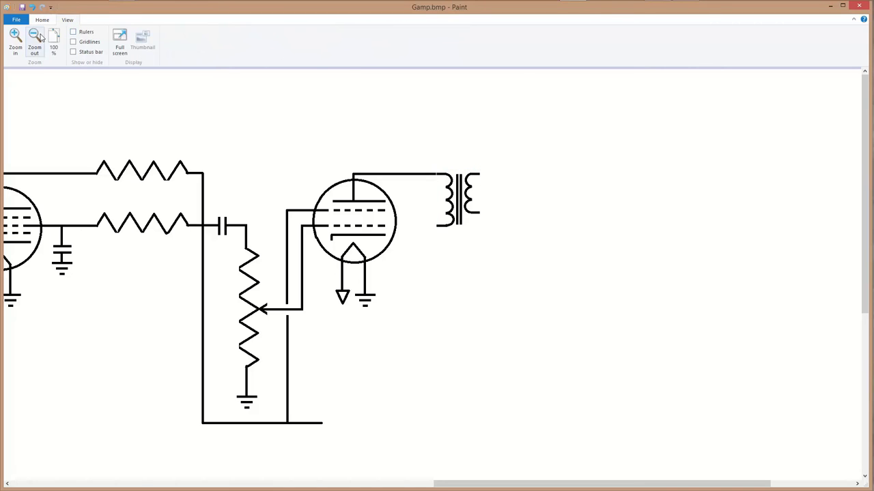
{"action": "left_click", "coordinate": [15, 38]}
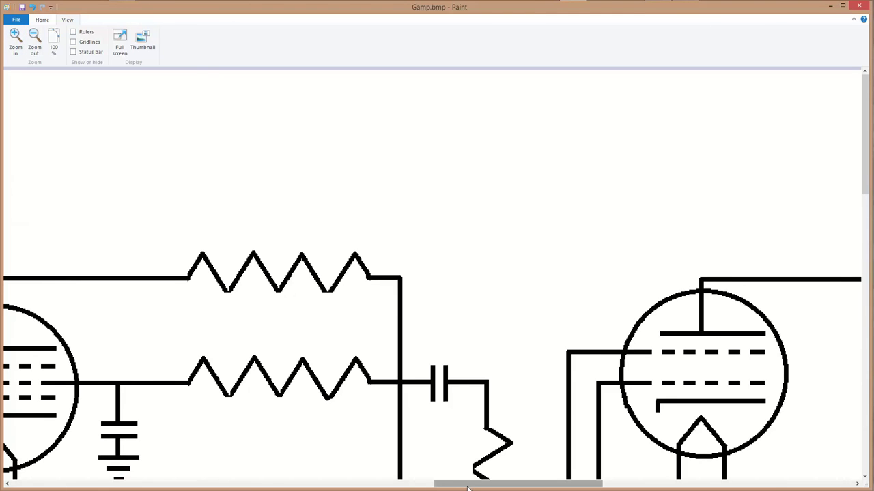
{"action": "left_click_drag", "start_coordinate": [469, 488], "coordinate": [566, 487]}
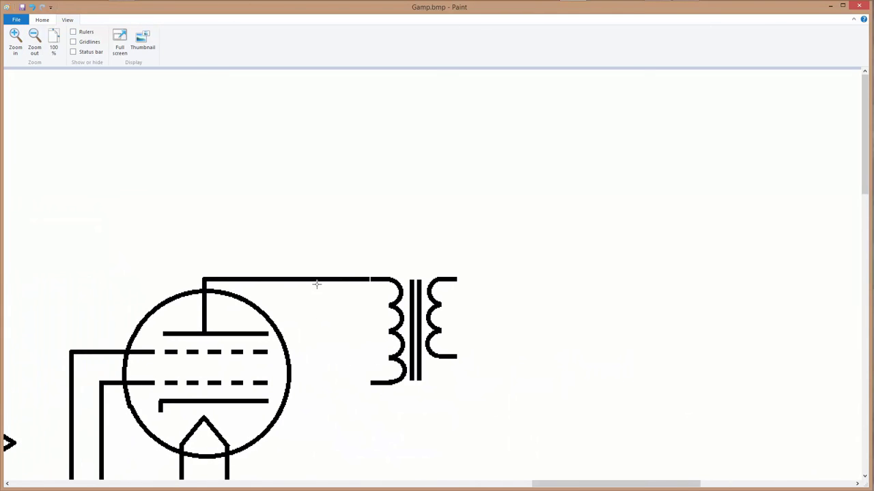
{"action": "left_click", "coordinate": [42, 20]}
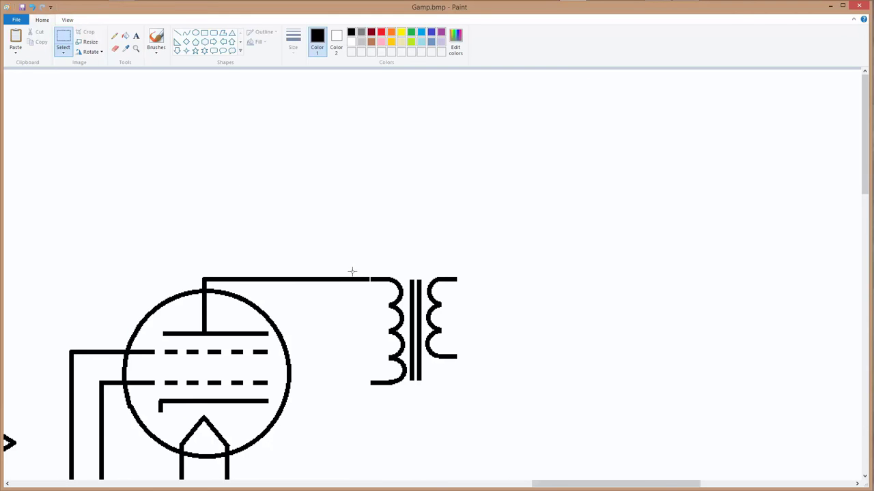
{"action": "left_click_drag", "start_coordinate": [348, 272], "coordinate": [363, 287]}
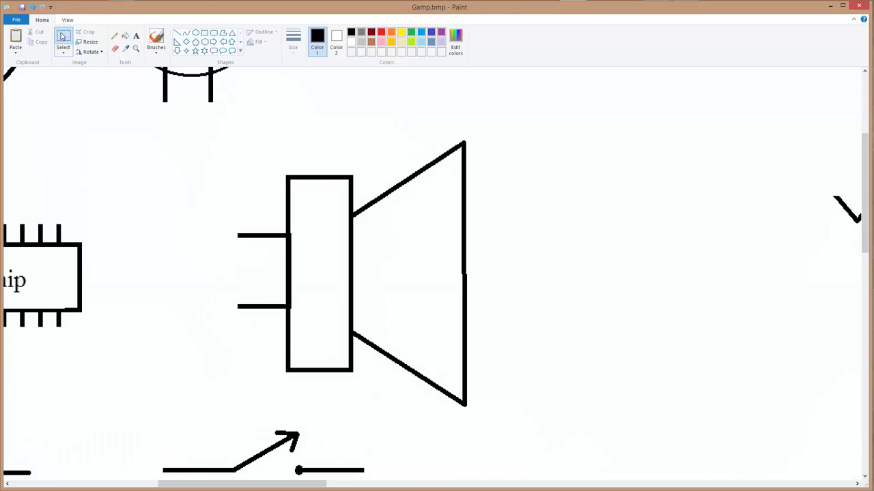
Copy the speaker symbol and paste it to the right of the transformer
{"action": "mouse_move", "coordinate": [216, 130]}
{"action": "left_mouse_down"}
{"action": "mouse_move", "coordinate": [219, 298]}
{"action": "mouse_move", "coordinate": [453, 413]}
{"action": "mouse_move", "coordinate": [489, 419]}
{"action": "left_mouse_up"}
{"action": "right_click", "coordinate": [432, 316]}
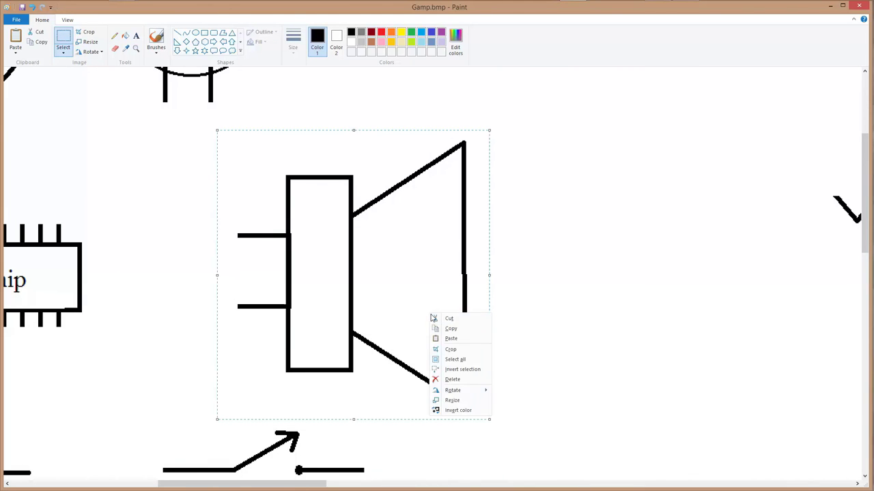
{"action": "left_click", "coordinate": [469, 329]}
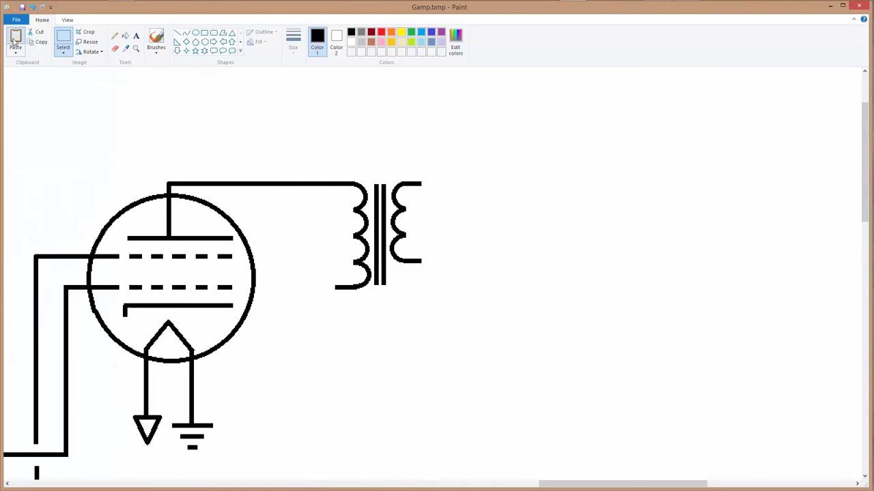
{"action": "key", "text": "ctrl+v"}
{"action": "mouse_move", "coordinate": [95, 189]}
{"action": "left_mouse_down"}
{"action": "mouse_move", "coordinate": [542, 230]}
{"action": "mouse_move", "coordinate": [498, 201]}
{"action": "mouse_move", "coordinate": [516, 200]}
{"action": "left_mouse_up"}
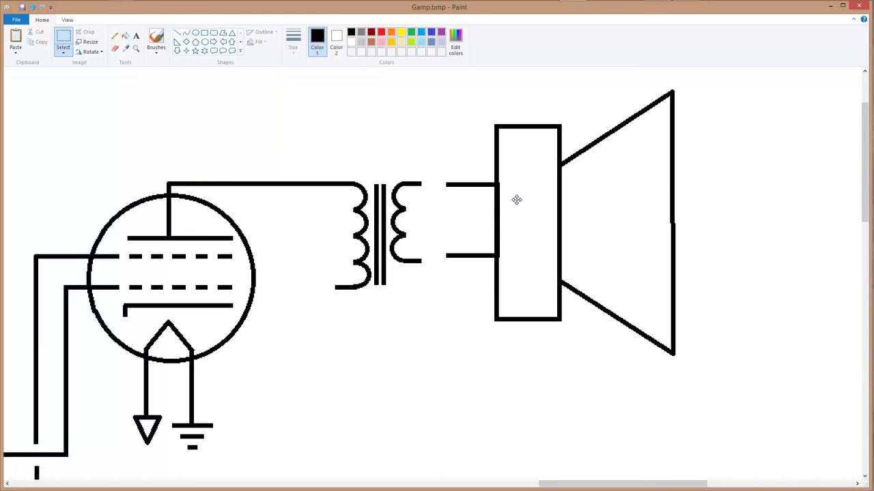
Settle the speaker beside the transformer and cut away its short wire stubs
{"action": "left_click_drag", "start_coordinate": [516, 200], "coordinate": [514, 201]}
{"action": "left_click", "coordinate": [779, 281]}
{"action": "left_click_drag", "start_coordinate": [441, 179], "coordinate": [493, 258]}
{"action": "right_click", "coordinate": [482, 234]}
{"action": "left_click", "coordinate": [501, 244]}
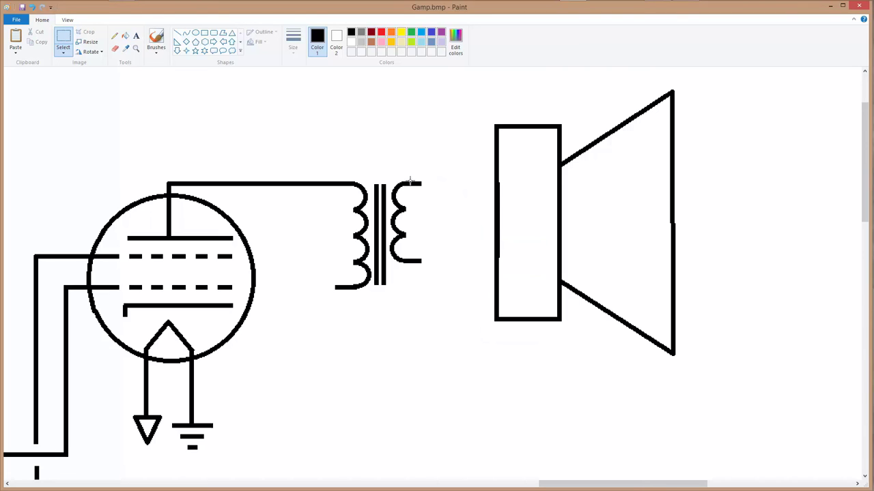
Stretch the transformer's top and bottom secondary leads across to the speaker
{"action": "left_click_drag", "start_coordinate": [405, 179], "coordinate": [495, 190]}
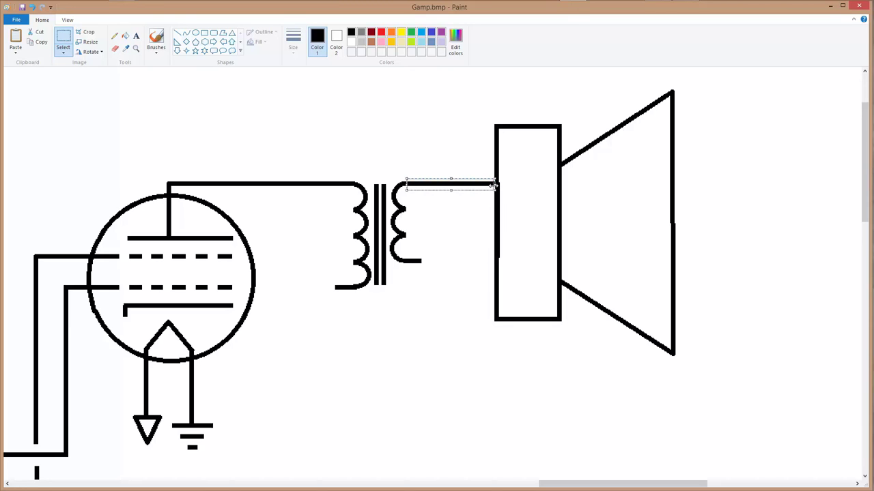
{"action": "left_click", "coordinate": [401, 253]}
{"action": "left_click_drag", "start_coordinate": [406, 253], "coordinate": [492, 267]}
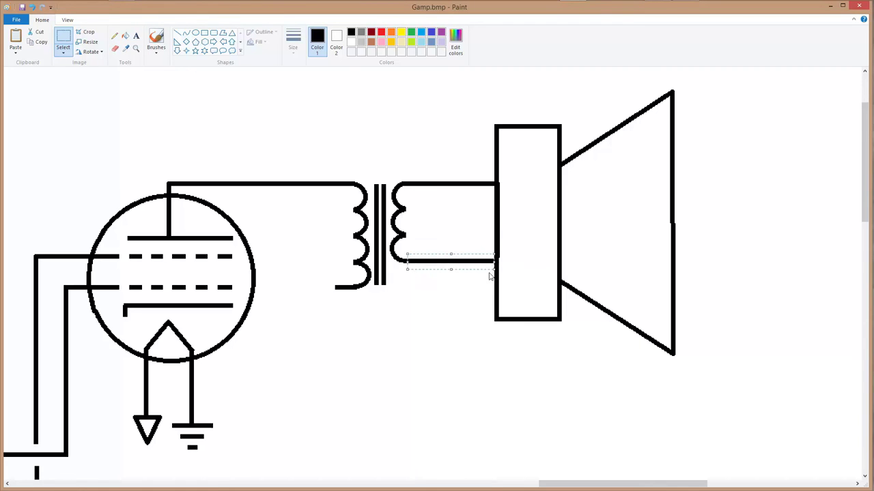
{"action": "left_click", "coordinate": [622, 372]}
{"action": "left_click_drag", "start_coordinate": [867, 217], "coordinate": [868, 264]}
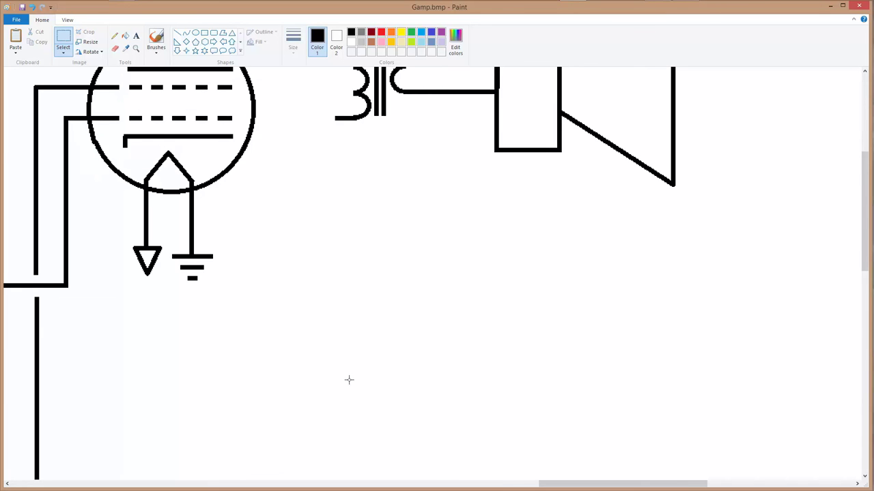
Copy a resistor and paste it below the output tube
{"action": "left_click_drag", "start_coordinate": [136, 78], "coordinate": [349, 152]}
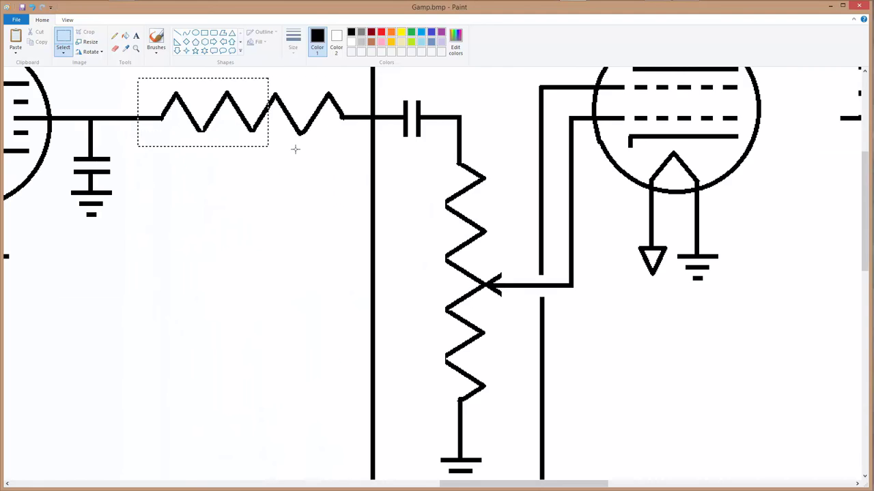
{"action": "right_click", "coordinate": [300, 131]}
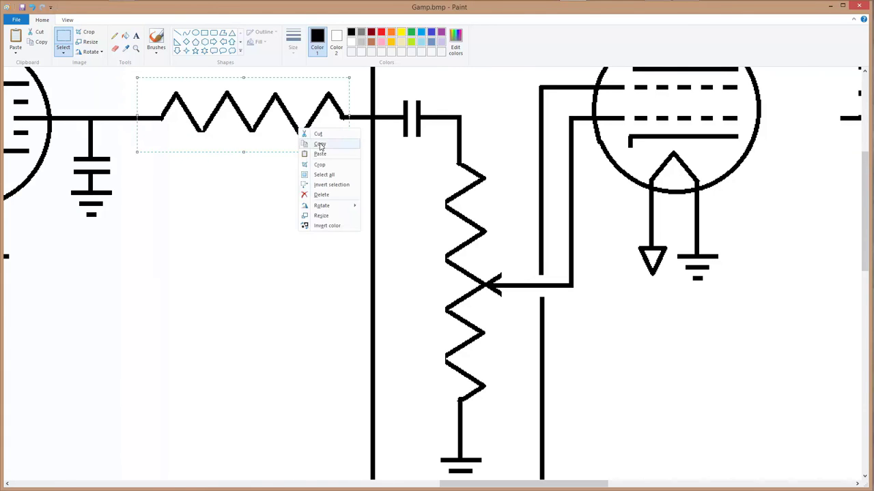
{"action": "left_click", "coordinate": [319, 143]}
{"action": "left_click_drag", "start_coordinate": [513, 486], "coordinate": [579, 488]}
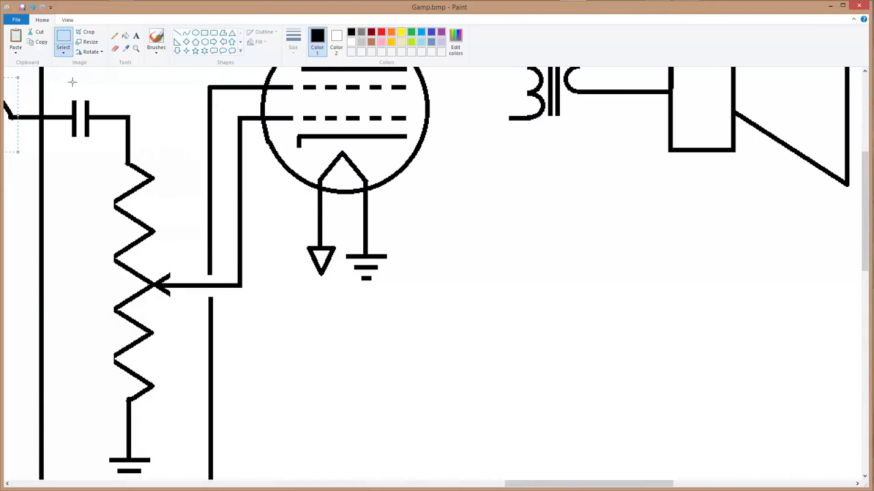
{"action": "left_click", "coordinate": [16, 38]}
{"action": "left_click_drag", "start_coordinate": [63, 90], "coordinate": [269, 371]}
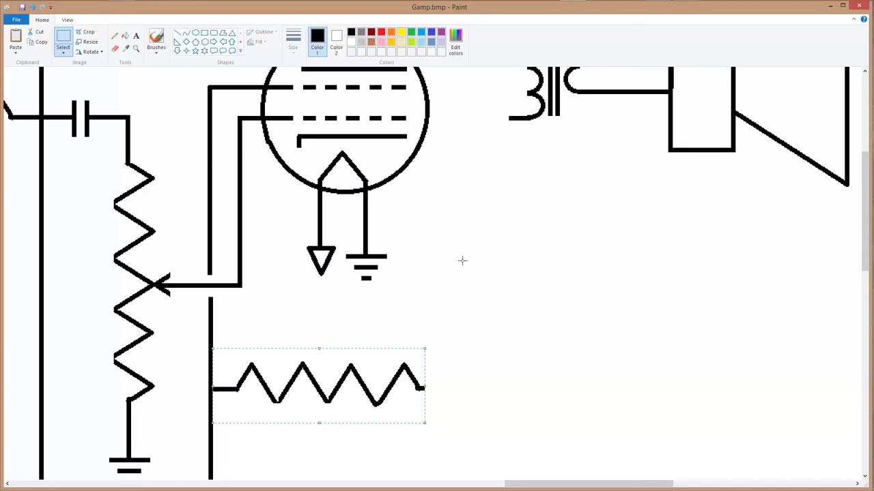
Draw a vertical wire down from the transformer and stretch the resistor's end toward it
{"action": "left_click", "coordinate": [178, 33]}
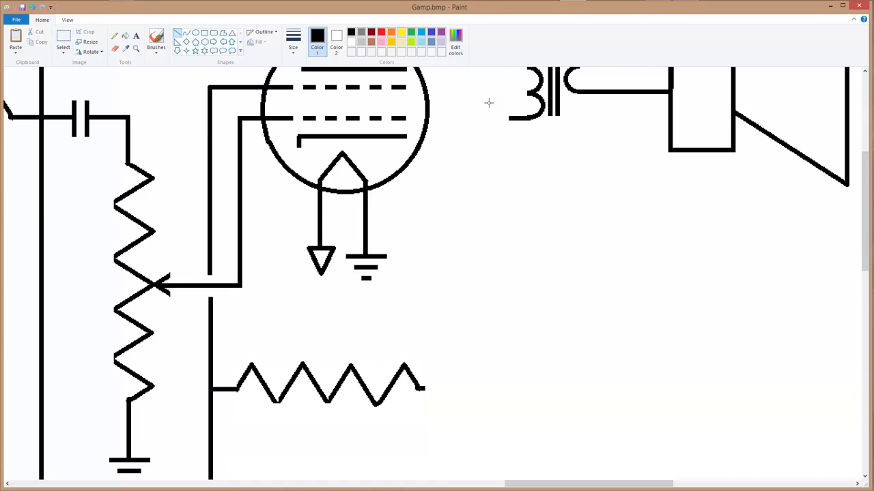
{"action": "left_click_drag", "start_coordinate": [508, 118], "coordinate": [509, 421]}
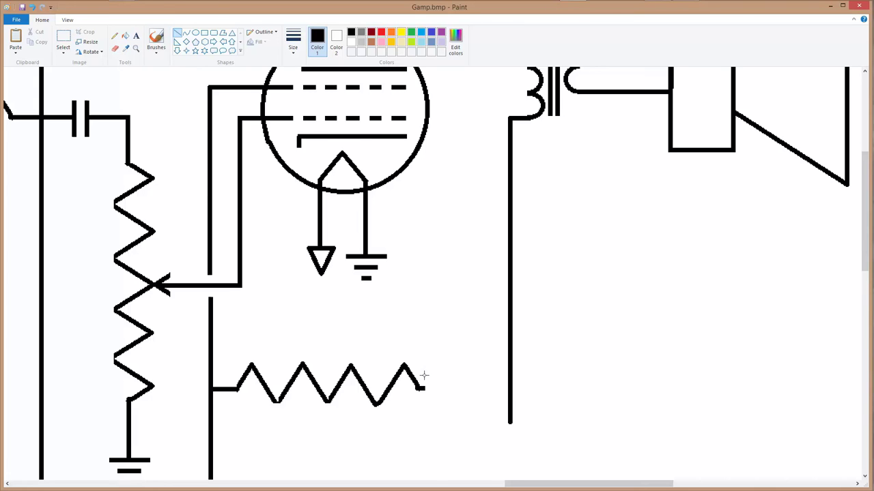
{"action": "left_click", "coordinate": [63, 37]}
{"action": "left_click_drag", "start_coordinate": [421, 382], "coordinate": [502, 389]}
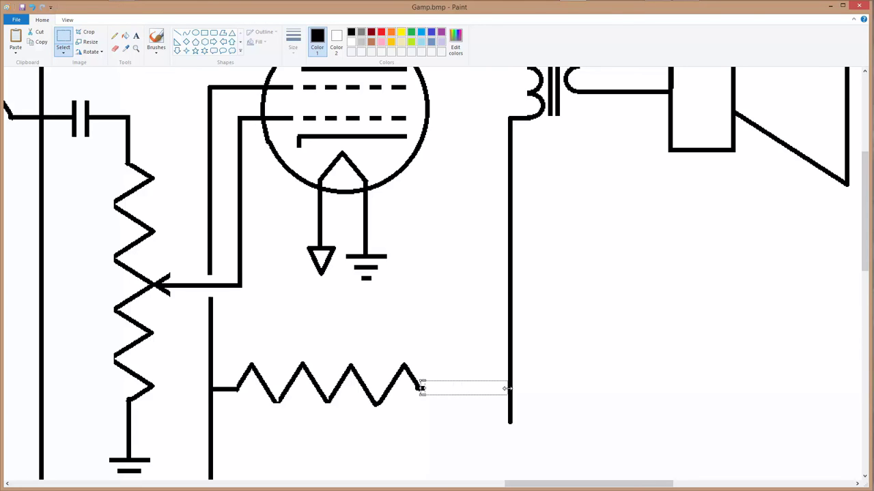
Cut off the bottom wire's overhang past the vertical wire, leaving a clean corner
{"action": "left_click_drag", "start_coordinate": [505, 389], "coordinate": [508, 389]}
{"action": "scroll", "coordinate": [614, 383], "scroll_direction": "down", "scroll_amount": 3}
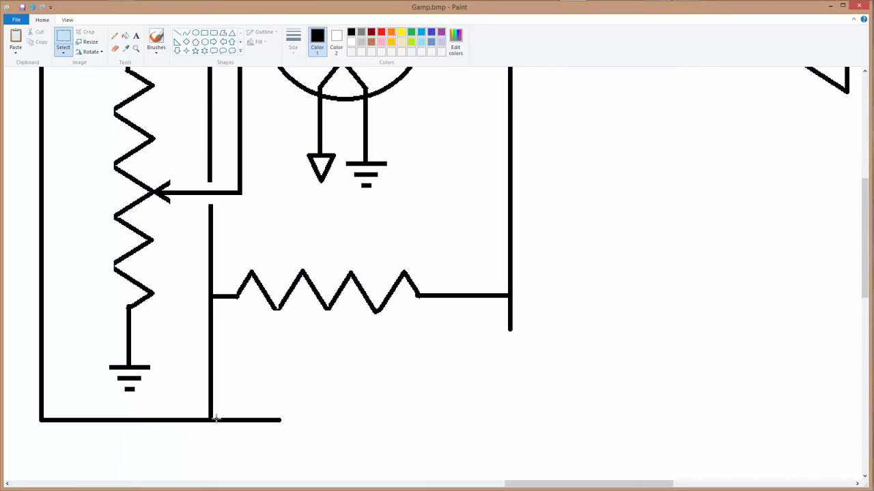
{"action": "left_click_drag", "start_coordinate": [215, 418], "coordinate": [287, 431]}
{"action": "right_click", "coordinate": [276, 425]}
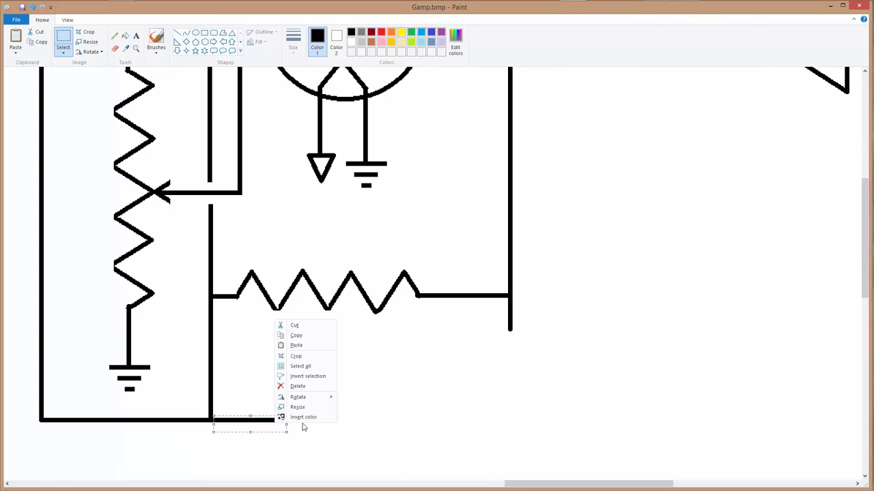
{"action": "left_click", "coordinate": [302, 326]}
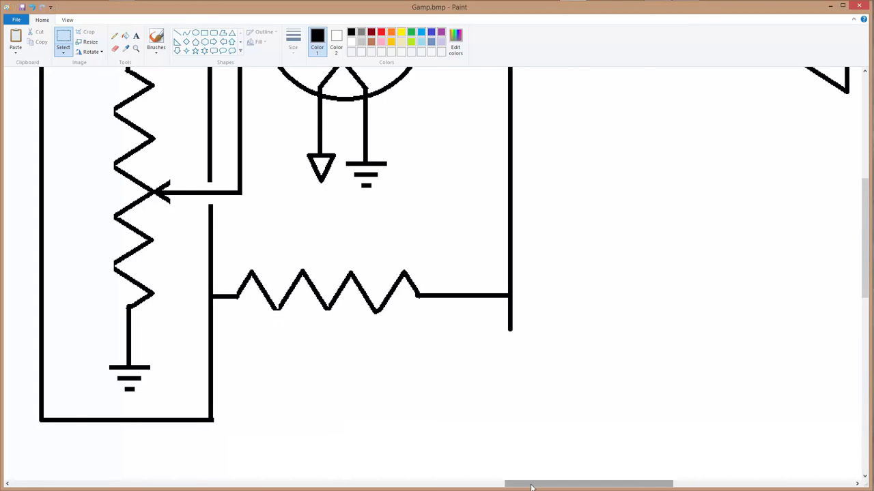
{"action": "left_click_drag", "start_coordinate": [532, 488], "coordinate": [378, 470]}
{"action": "left_click_drag", "start_coordinate": [865, 278], "coordinate": [856, 249]}
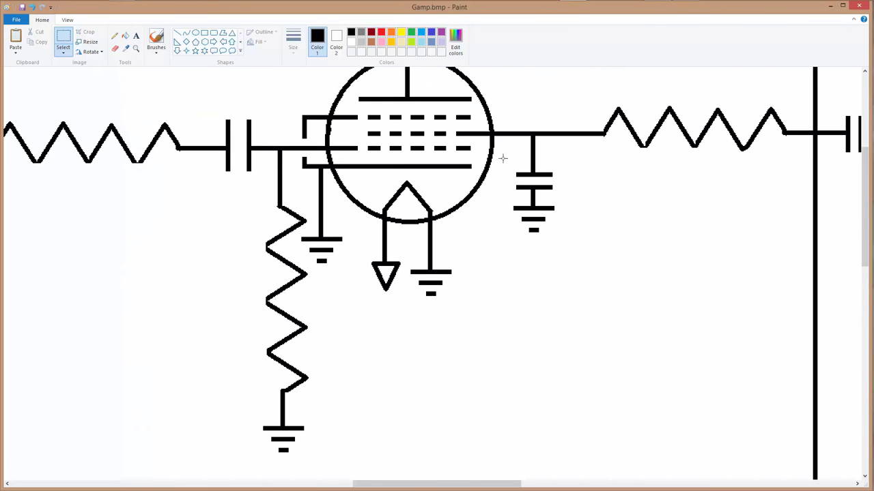
Copy the capacitor-and-ground symbol and paste it below the middle of the bottom wire
{"action": "left_click_drag", "start_coordinate": [505, 146], "coordinate": [559, 242]}
{"action": "right_click", "coordinate": [530, 212]}
{"action": "left_click", "coordinate": [550, 228]}
{"action": "left_click_drag", "start_coordinate": [380, 487], "coordinate": [482, 487]}
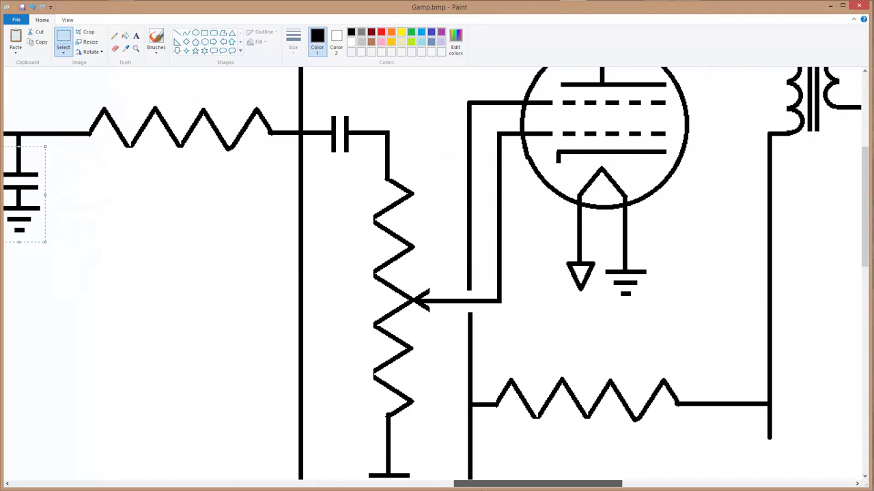
{"action": "left_click_drag", "start_coordinate": [863, 258], "coordinate": [838, 322]}
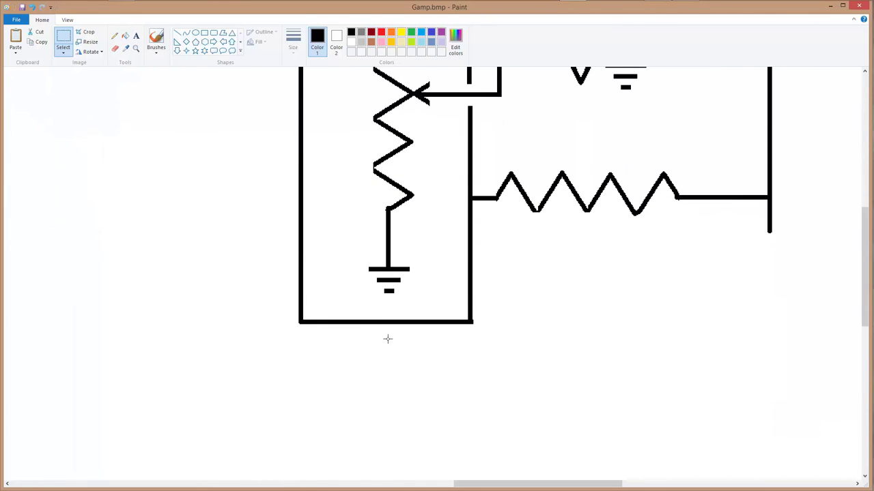
{"action": "right_click", "coordinate": [379, 358]}
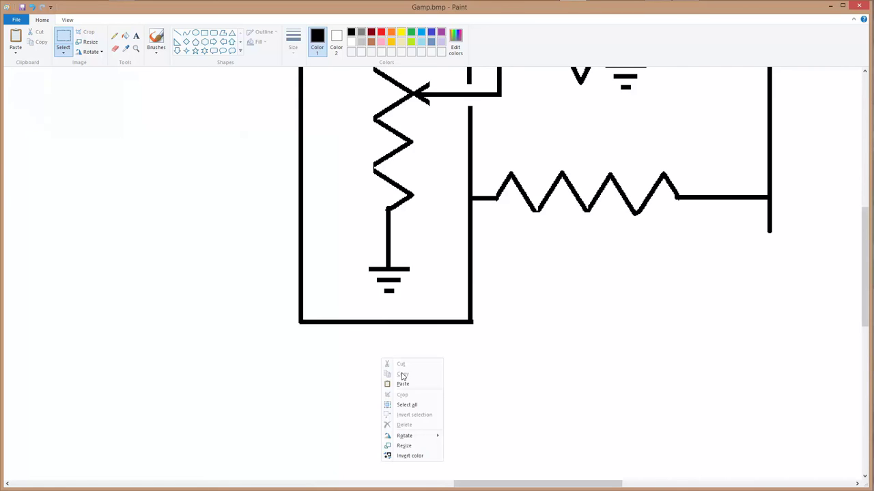
{"action": "left_click", "coordinate": [402, 381]}
{"action": "left_click_drag", "start_coordinate": [35, 124], "coordinate": [393, 381]}
{"action": "left_click", "coordinate": [572, 398]}
{"action": "scroll", "coordinate": [578, 398], "scroll_direction": "right", "scroll_amount": 3}
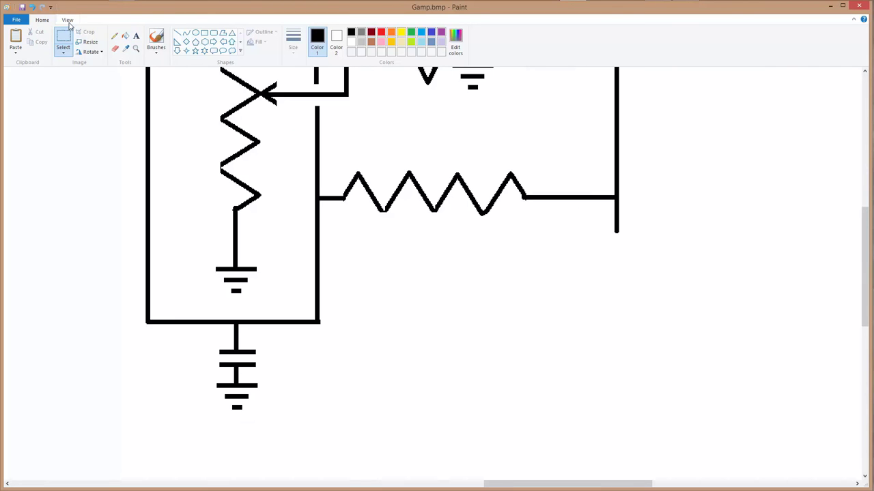
Zoom out twice so the full amplifier schematic and spare symbols are visible
{"action": "left_click", "coordinate": [67, 21]}
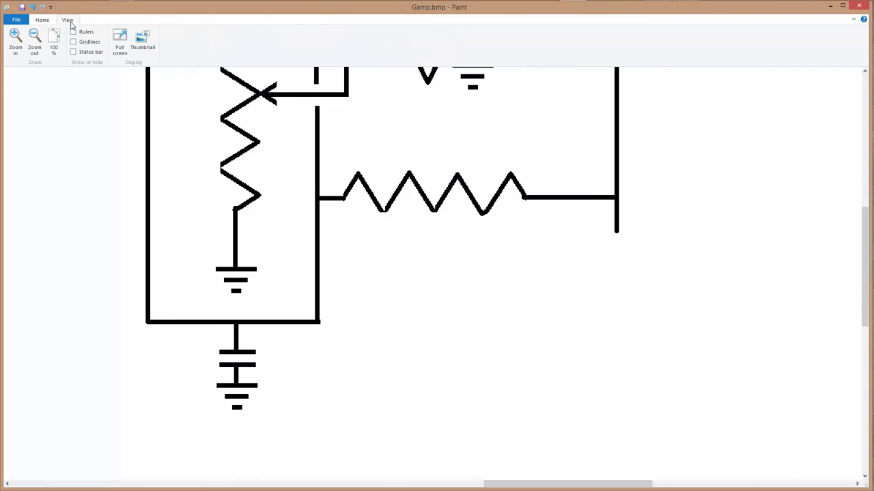
{"action": "left_click", "coordinate": [34, 38]}
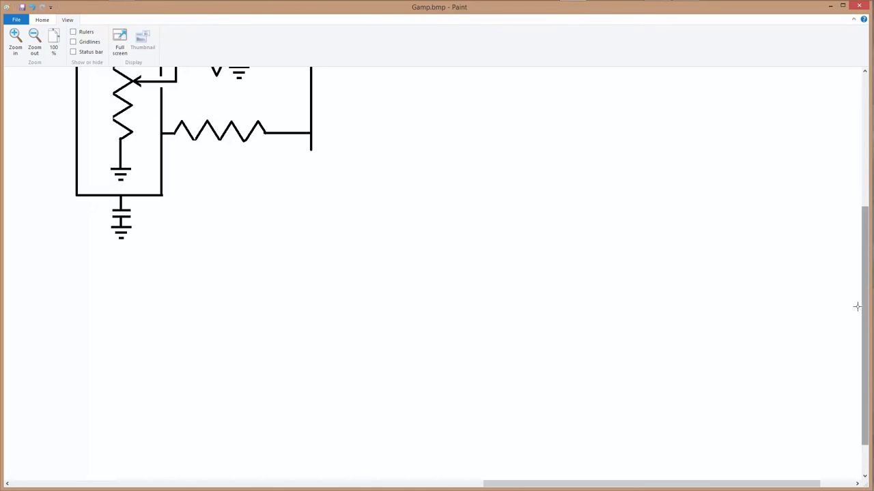
{"action": "left_click_drag", "start_coordinate": [865, 320], "coordinate": [868, 200]}
{"action": "left_click_drag", "start_coordinate": [768, 483], "coordinate": [660, 487]}
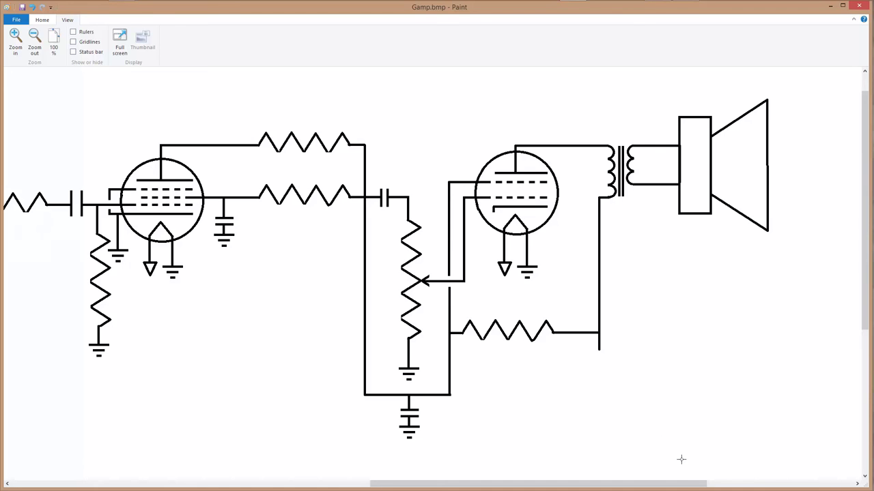
{"action": "left_click", "coordinate": [34, 38]}
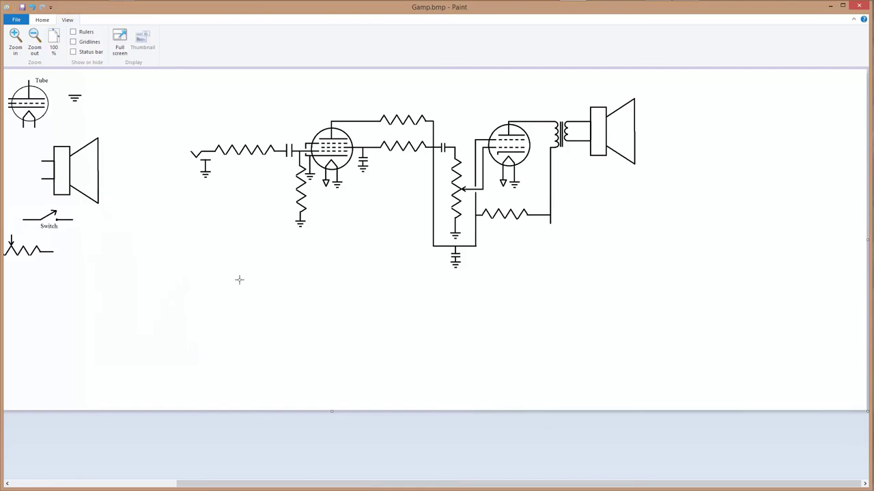
Draw an empty rectangle below the circuit and a small triangle to its right, then zoom in
{"action": "left_click", "coordinate": [42, 20]}
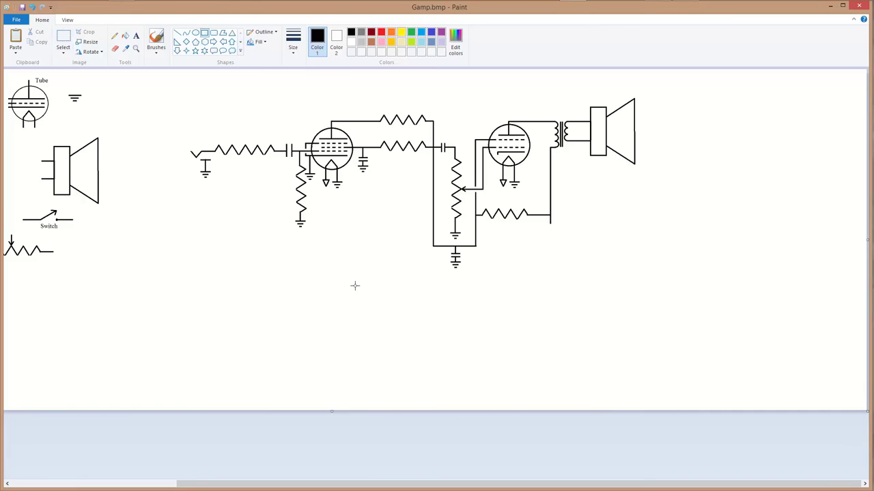
{"action": "left_click_drag", "start_coordinate": [354, 286], "coordinate": [465, 337]}
{"action": "left_click", "coordinate": [541, 357]}
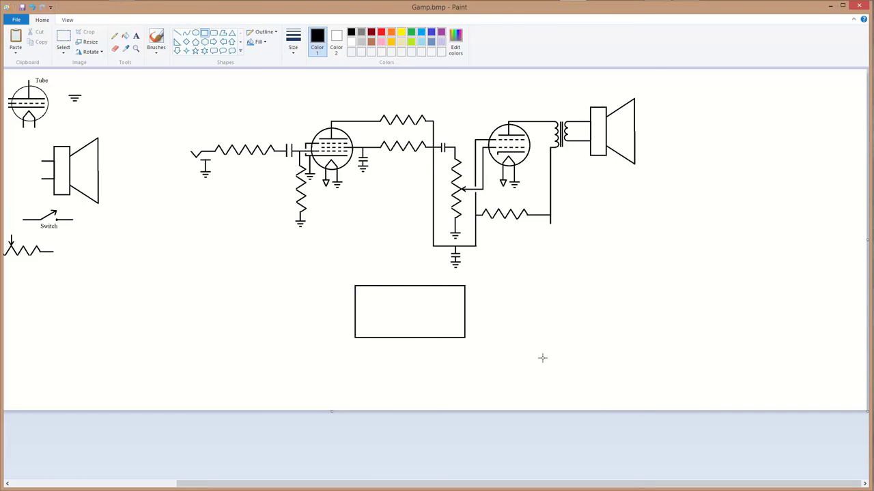
{"action": "left_click", "coordinate": [232, 32]}
{"action": "mouse_move", "coordinate": [485, 317]}
{"action": "left_mouse_down"}
{"action": "mouse_move", "coordinate": [502, 325]}
{"action": "mouse_move", "coordinate": [493, 324]}
{"action": "left_mouse_up"}
{"action": "key", "text": "alt+v"}
{"action": "key", "text": "ctrl+Page_Up"}
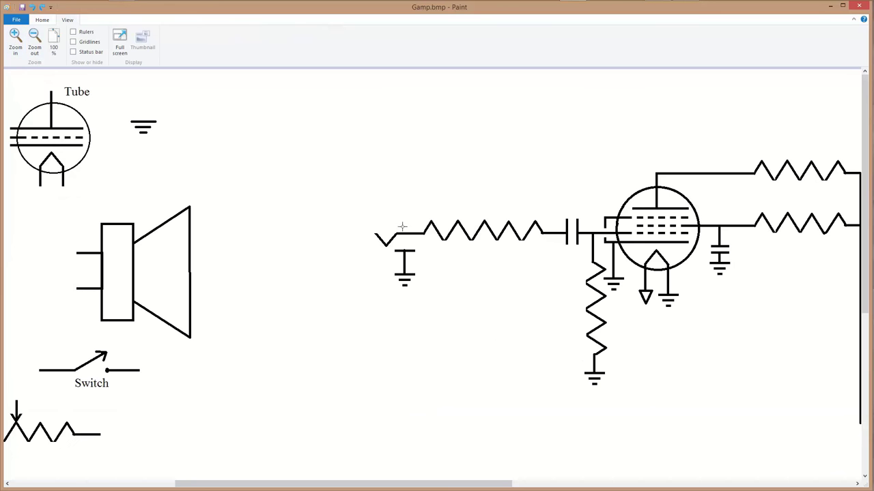
{"action": "left_click_drag", "start_coordinate": [509, 484], "coordinate": [678, 484]}
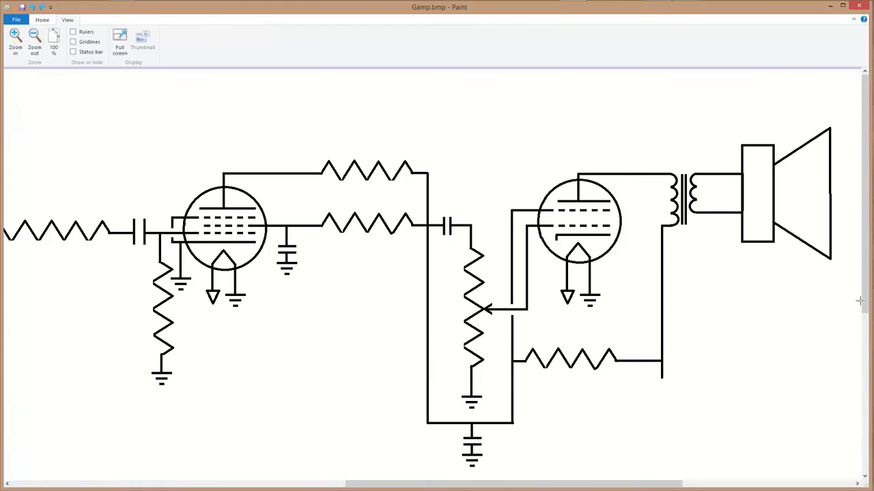
Draw a wire right from the box and a wire down from the resistor's right end
{"action": "left_click_drag", "start_coordinate": [869, 305], "coordinate": [869, 394]}
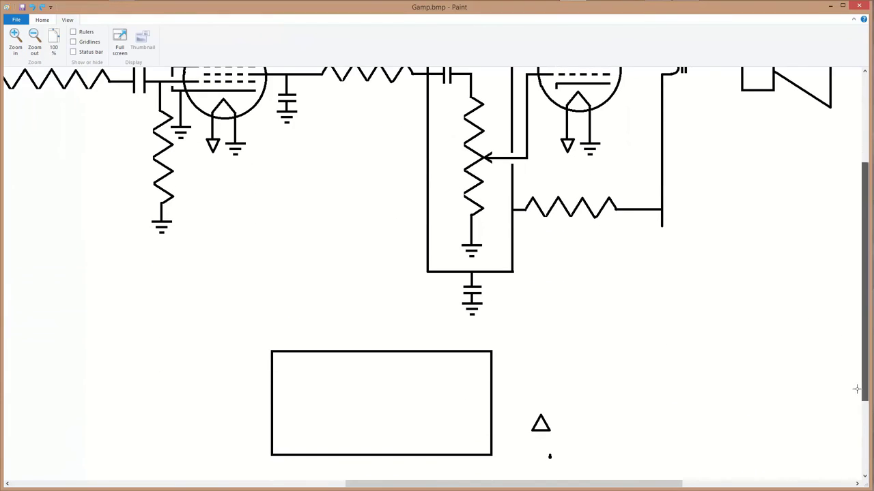
{"action": "left_click_drag", "start_coordinate": [492, 364], "coordinate": [717, 365]}
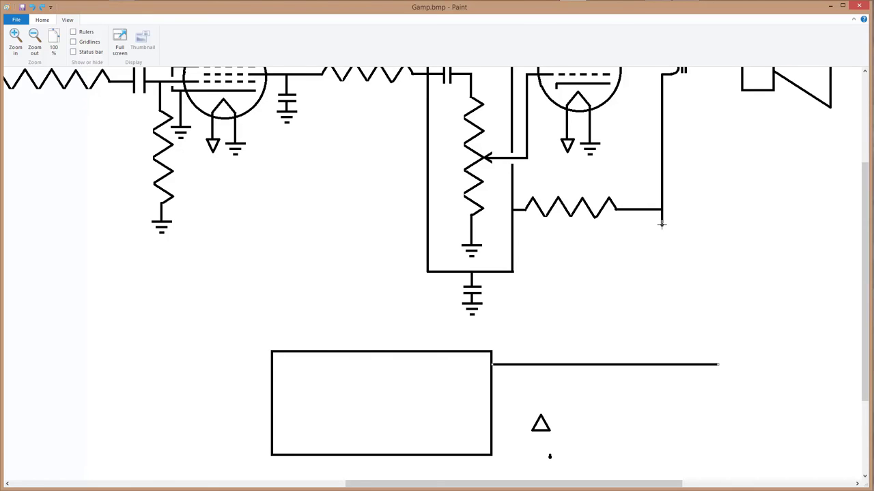
{"action": "left_click_drag", "start_coordinate": [661, 224], "coordinate": [661, 364]}
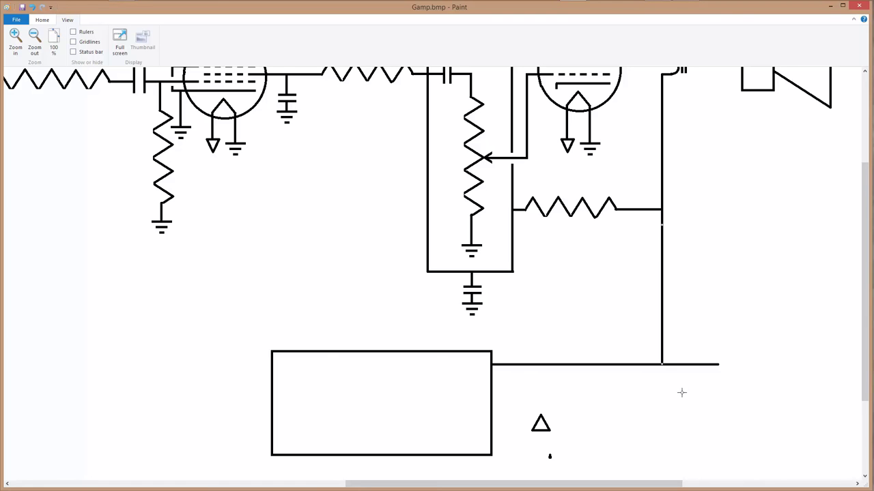
Cut away the excess wire stub past the junction, leaving a clean corner
{"action": "left_click", "coordinate": [42, 20]}
{"action": "left_click", "coordinate": [63, 39]}
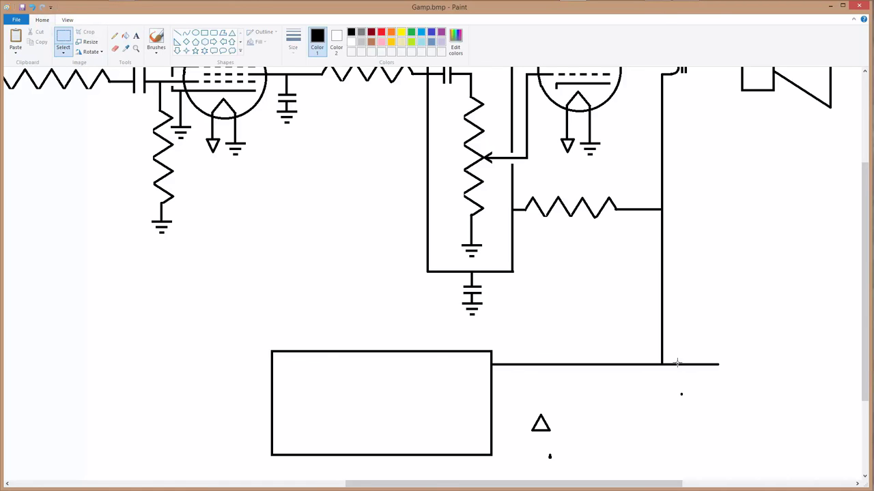
{"action": "left_click_drag", "start_coordinate": [662, 360], "coordinate": [720, 417]}
{"action": "right_click", "coordinate": [706, 393]}
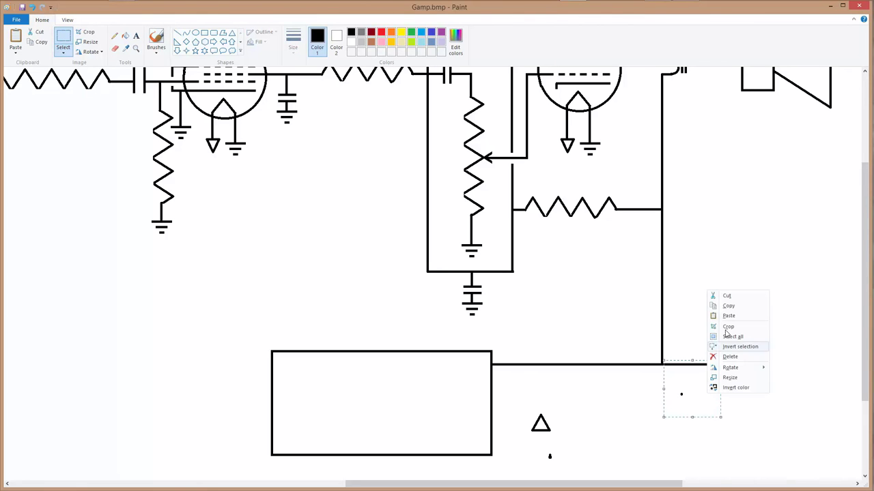
{"action": "left_click", "coordinate": [728, 296]}
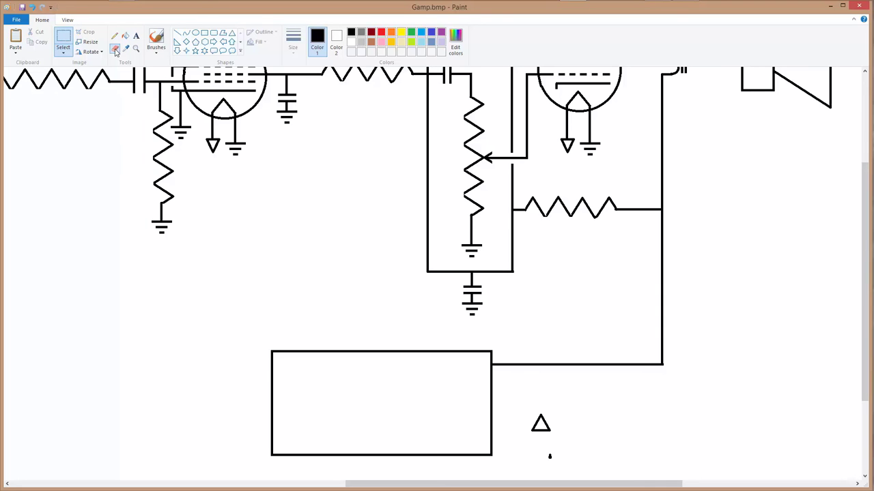
{"action": "left_click", "coordinate": [115, 49]}
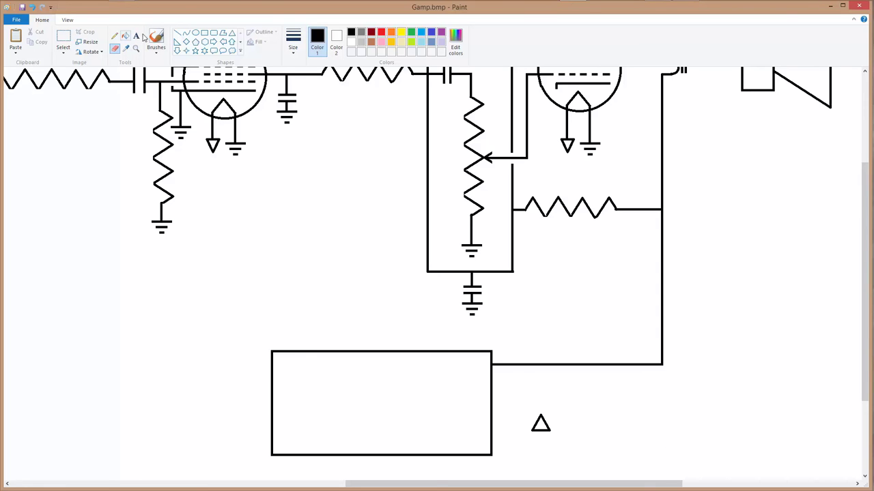
Wire the box's lower-right corner up to the triangle's bottom, and draw a small oval left of the box
{"action": "left_click", "coordinate": [176, 34]}
{"action": "left_click_drag", "start_coordinate": [492, 447], "coordinate": [540, 446]}
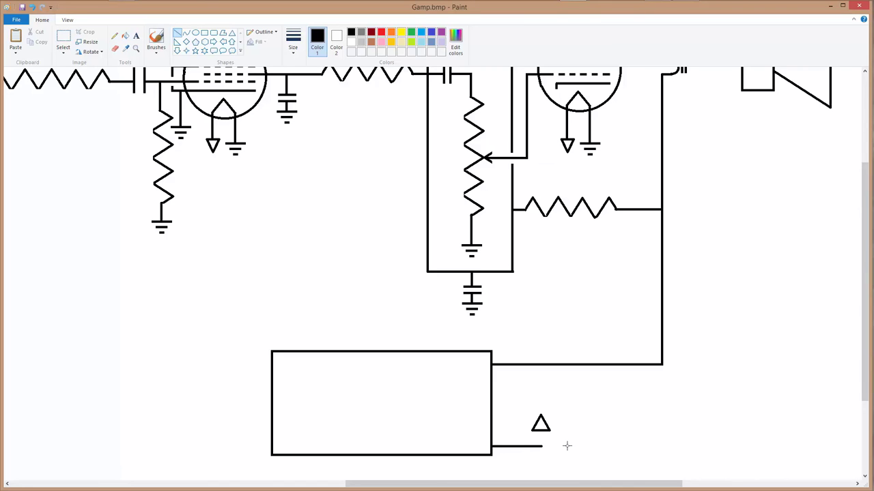
{"action": "left_click_drag", "start_coordinate": [541, 446], "coordinate": [541, 432]}
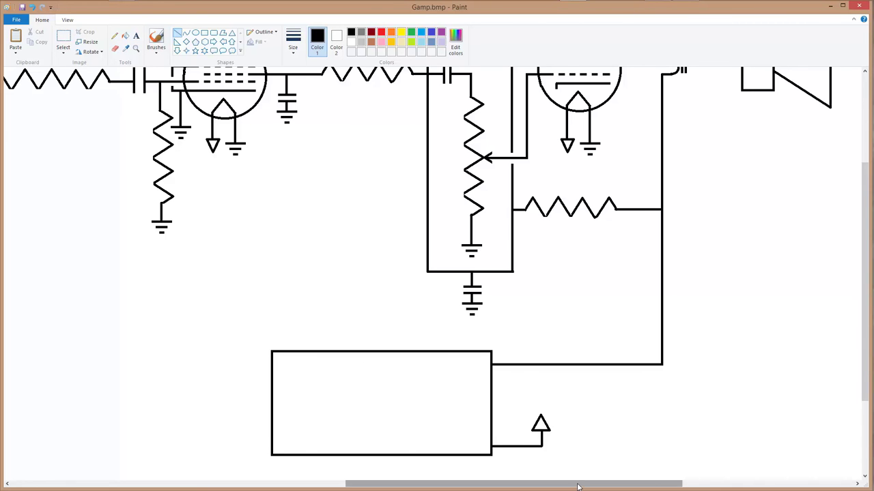
{"action": "left_click_drag", "start_coordinate": [577, 486], "coordinate": [505, 487]}
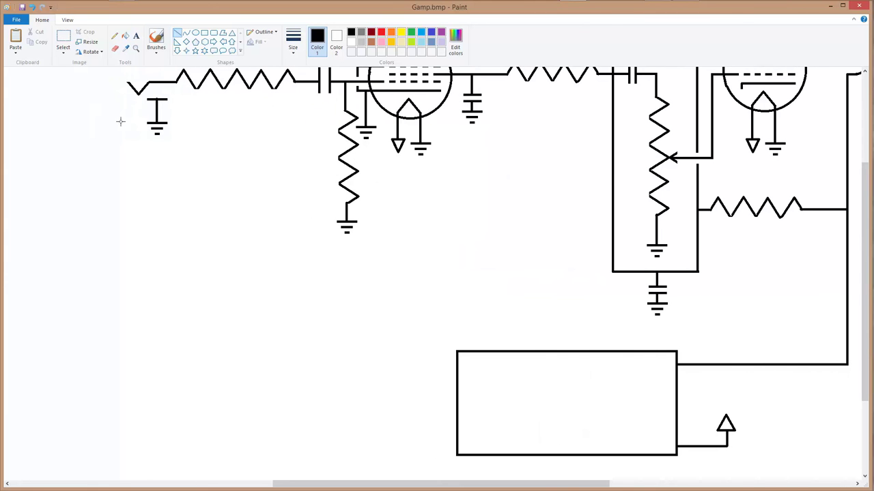
{"action": "left_click", "coordinate": [195, 32]}
{"action": "mouse_move", "coordinate": [347, 378]}
{"action": "left_mouse_down"}
{"action": "mouse_move", "coordinate": [371, 421]}
{"action": "mouse_move", "coordinate": [402, 415]}
{"action": "left_mouse_up"}
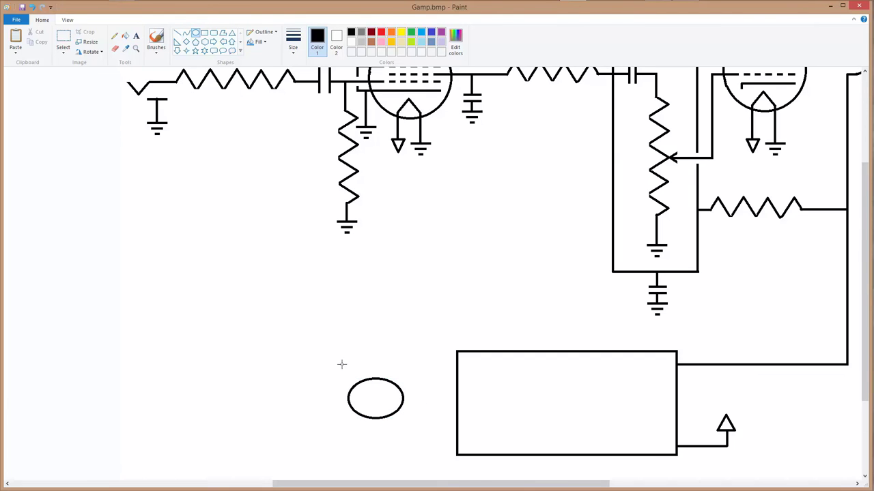
Cut away the oval's left half and close the arc with a vertical line into a D shape
{"action": "left_click", "coordinate": [64, 41]}
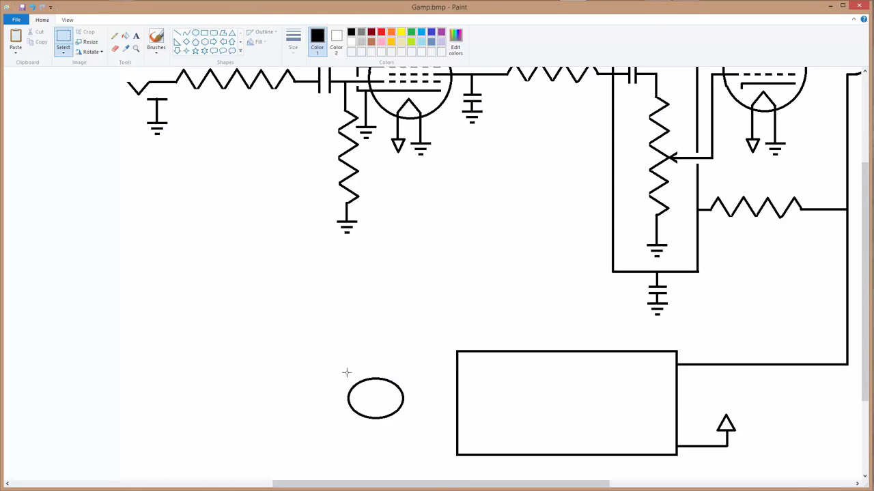
{"action": "left_click_drag", "start_coordinate": [340, 373], "coordinate": [377, 427]}
{"action": "right_click", "coordinate": [363, 402]}
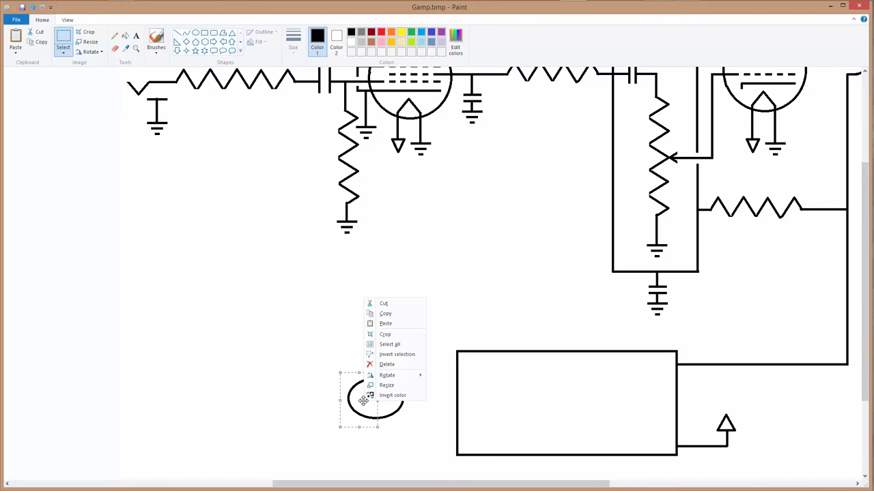
{"action": "left_click", "coordinate": [384, 303]}
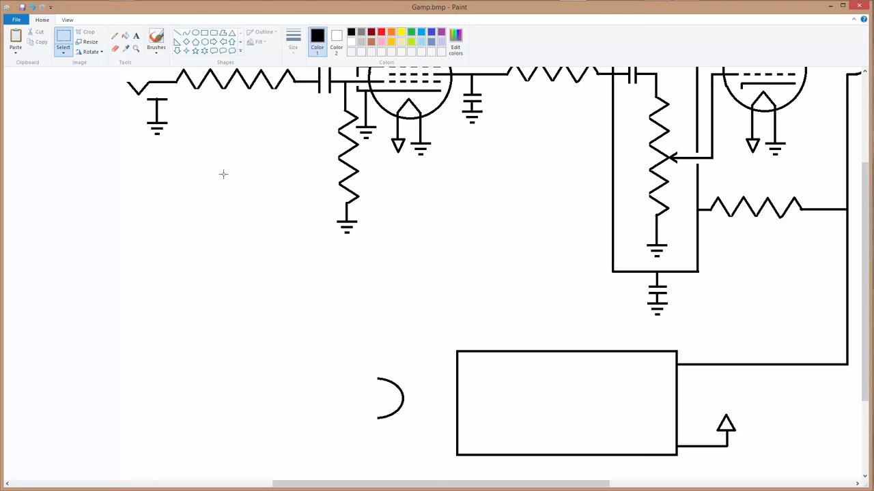
{"action": "left_click", "coordinate": [177, 32]}
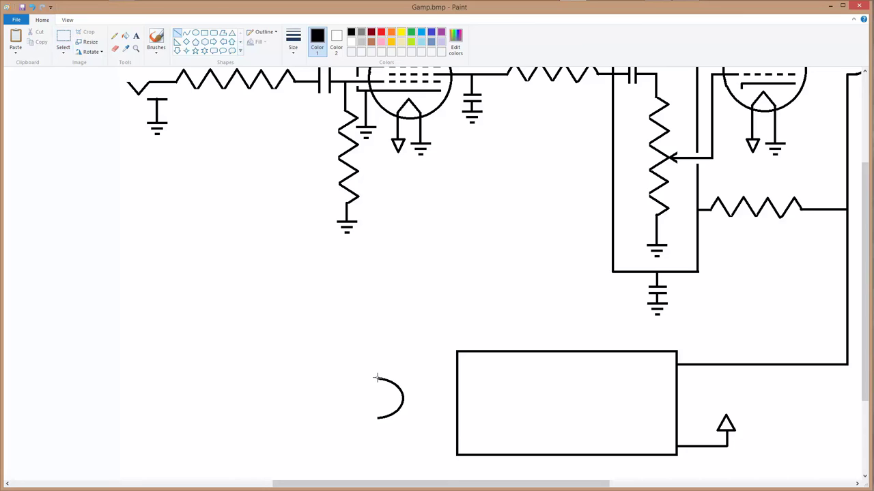
{"action": "left_click_drag", "start_coordinate": [376, 377], "coordinate": [377, 420]}
Draw two parallel input lines into the box's left edge and cut off their overhanging ends
{"action": "mouse_move", "coordinate": [355, 387]}
{"action": "left_mouse_down"}
{"action": "mouse_move", "coordinate": [414, 394]}
{"action": "mouse_move", "coordinate": [454, 387]}
{"action": "left_mouse_up"}
{"action": "left_click_drag", "start_coordinate": [355, 411], "coordinate": [457, 412]}
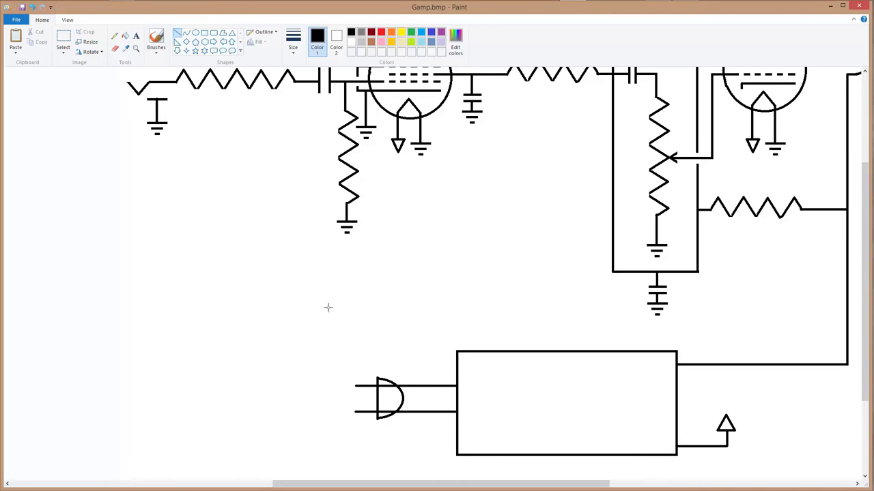
{"action": "left_click", "coordinate": [64, 35]}
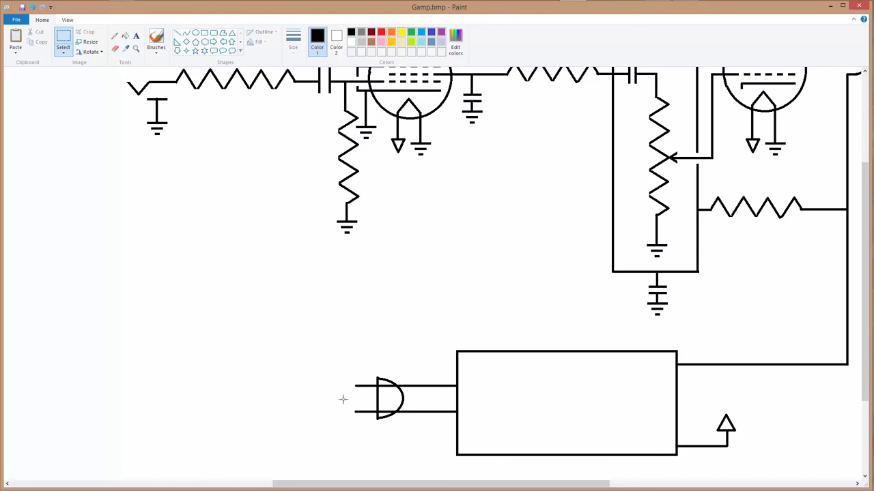
{"action": "left_click_drag", "start_coordinate": [349, 380], "coordinate": [357, 419]}
{"action": "right_click", "coordinate": [354, 396]}
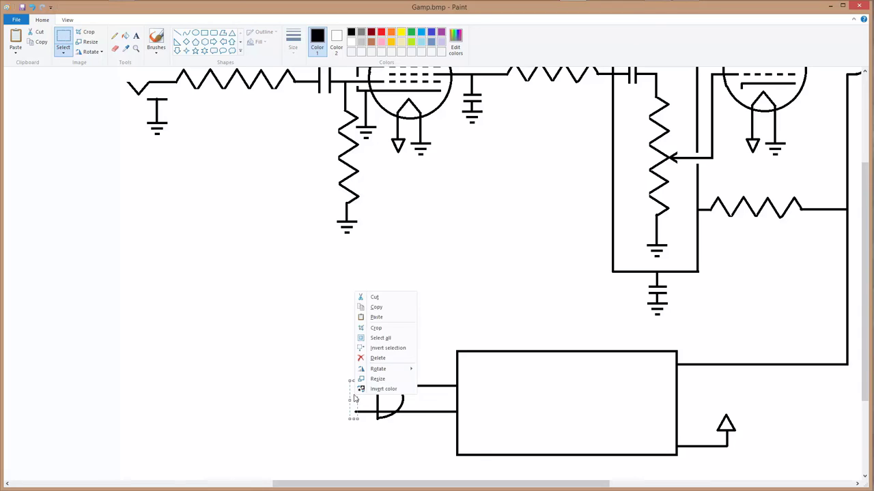
{"action": "left_click", "coordinate": [374, 297]}
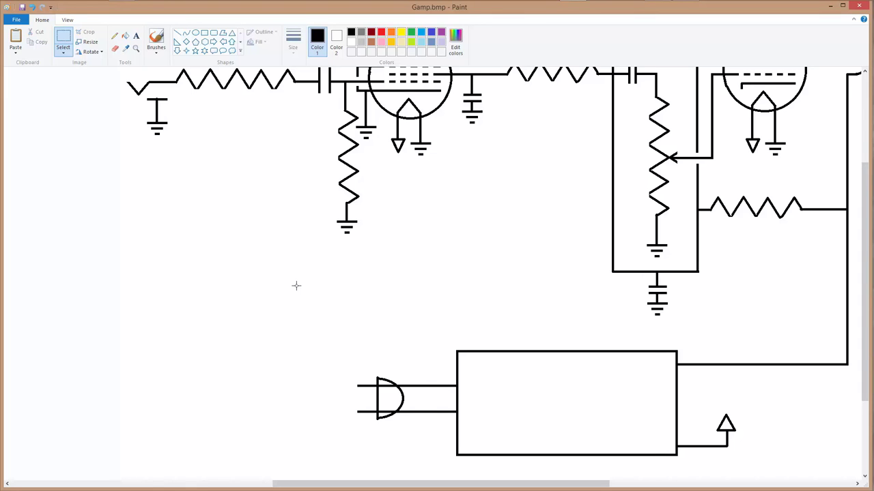
Type 'AC Plug Power Supply 6.3 Vac' in a text box above the box and commit it
{"action": "left_click", "coordinate": [136, 36]}
{"action": "left_click_drag", "start_coordinate": [136, 265], "coordinate": [420, 323]}
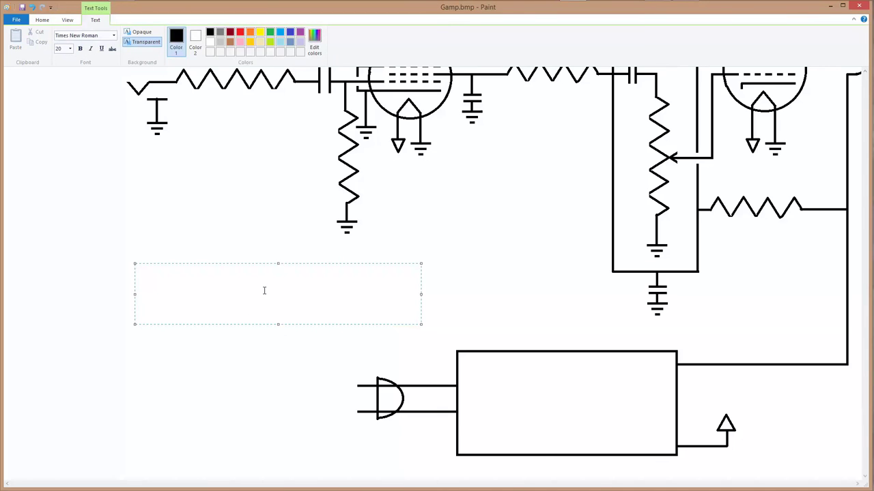
{"action": "type", "text": "AC Plug Power Supply"}
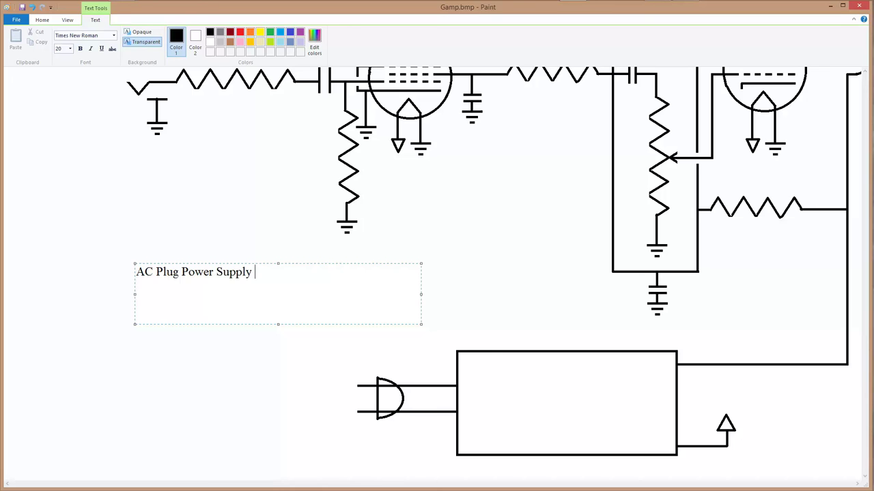
{"action": "type", "text": "6.3 Vac"}
{"action": "left_click", "coordinate": [178, 352]}
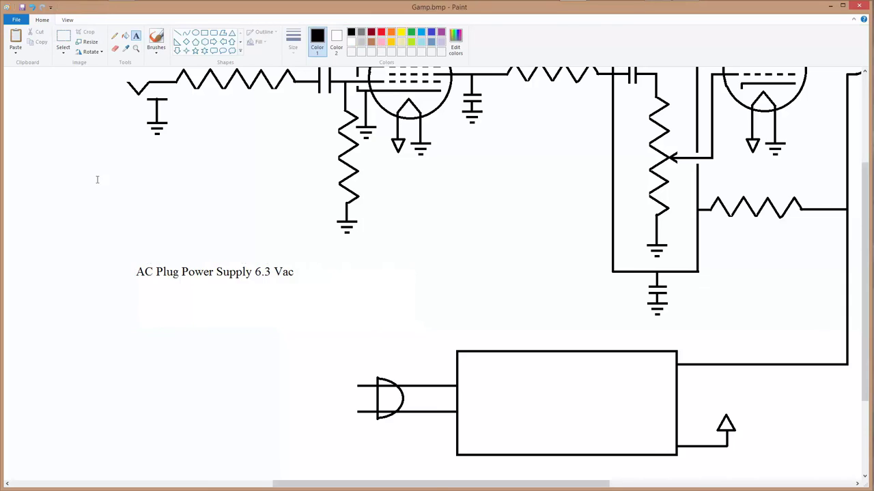
Move 'AC Plug' above the plug, 'Power Supply' into the box, and '6.3 Vac' beside the arrow
{"action": "left_click", "coordinate": [68, 42]}
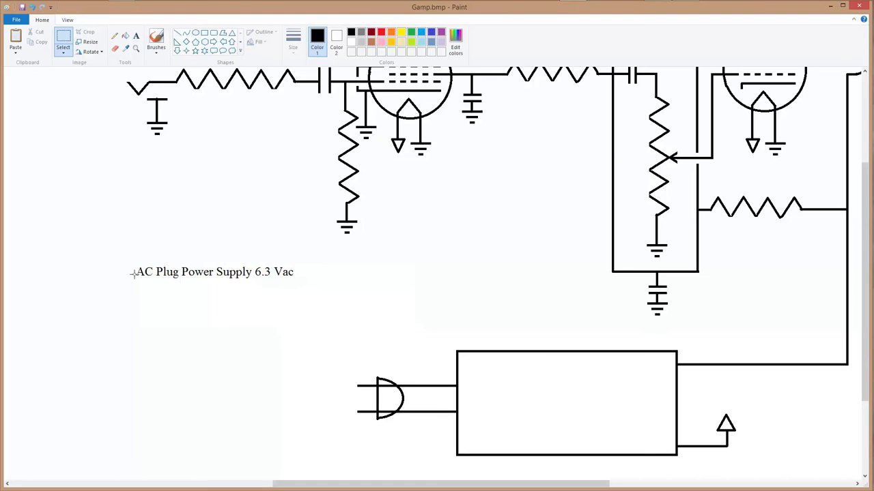
{"action": "left_click_drag", "start_coordinate": [130, 261], "coordinate": [393, 367]}
{"action": "left_click", "coordinate": [365, 327]}
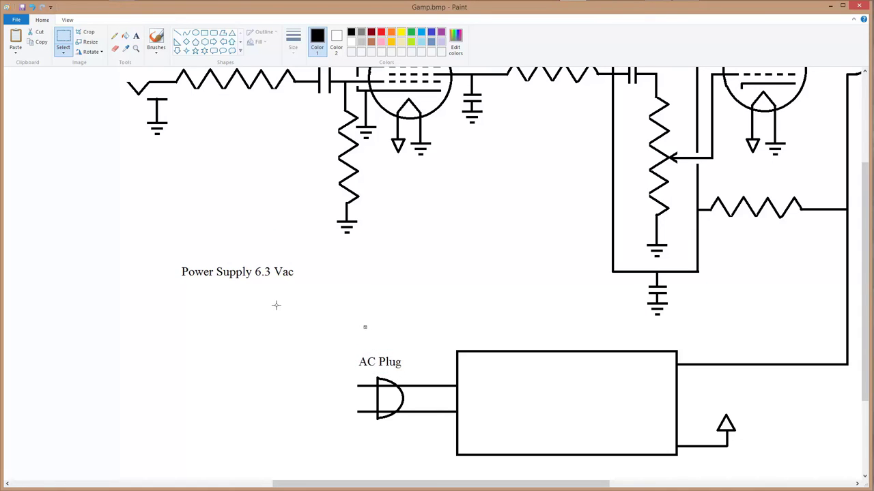
{"action": "left_click_drag", "start_coordinate": [177, 266], "coordinate": [582, 407]}
{"action": "left_click_drag", "start_coordinate": [248, 263], "coordinate": [725, 399]}
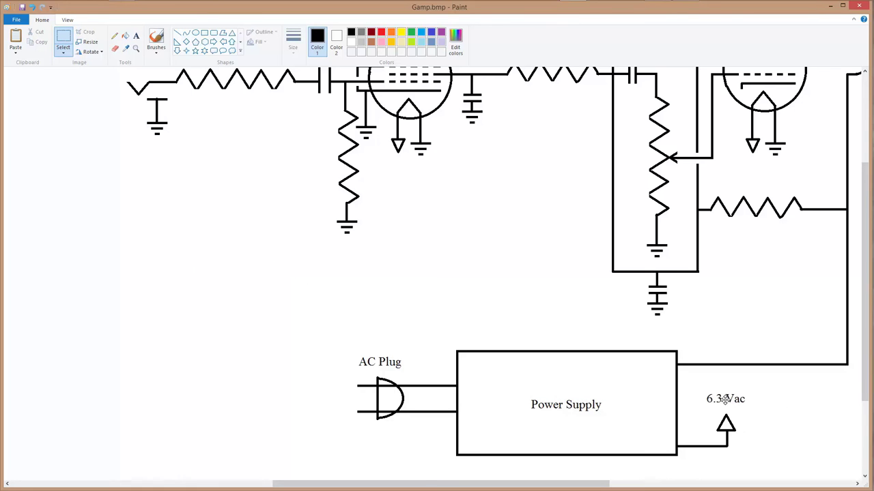
{"action": "left_click_drag", "start_coordinate": [866, 395], "coordinate": [860, 300]}
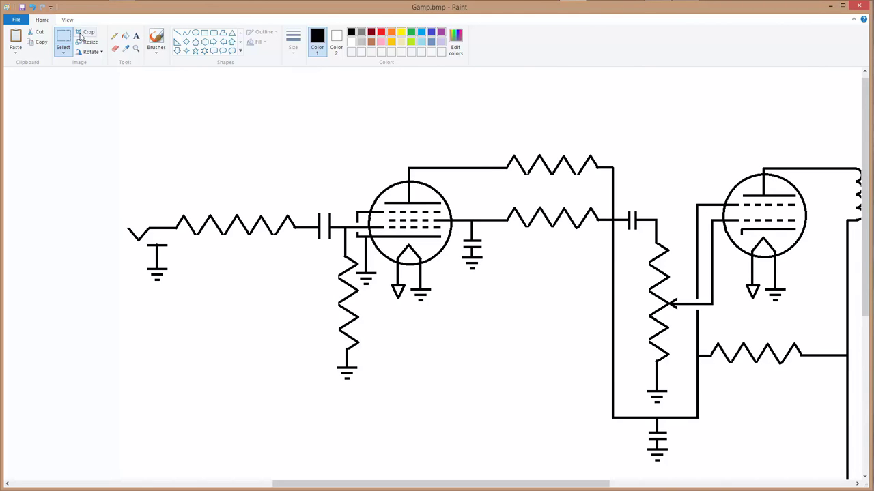
Type the labels Input, 75K, .02-600V, 5Meg, 6SJ7 and .05-600V in a text box above the input section
{"action": "left_click", "coordinate": [136, 36]}
{"action": "left_click_drag", "start_coordinate": [64, 73], "coordinate": [337, 140]}
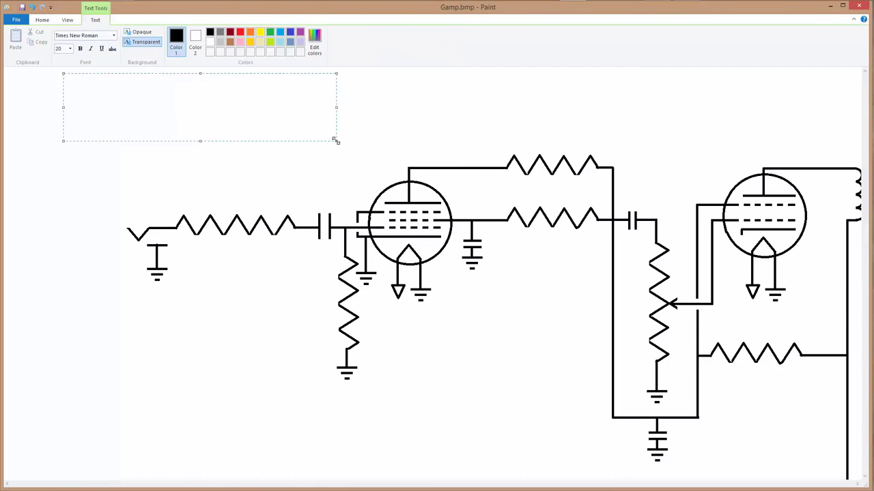
{"action": "type", "text": "Input 75K"}
{"action": "type", "text": ".02"}
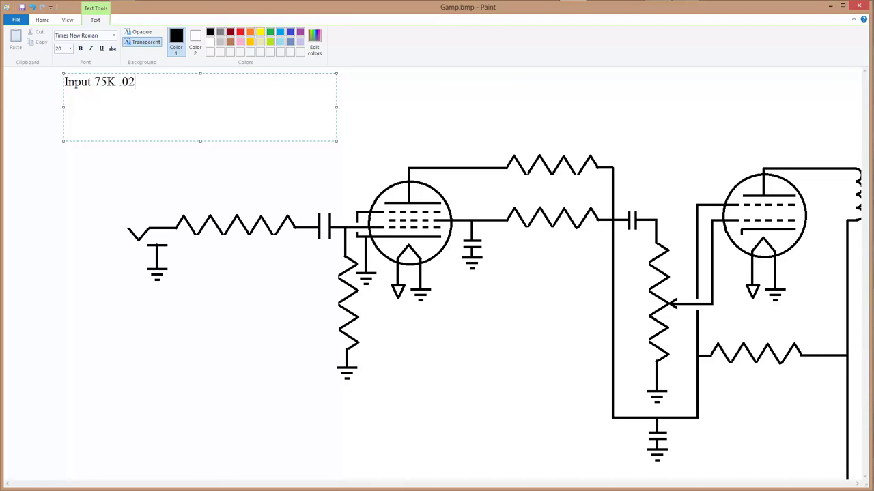
{"action": "type", "text": "-600V 5Meg"}
{"action": "key", "text": "Left"}
{"action": "key", "text": "Left"}
{"action": "key", "text": "Left"}
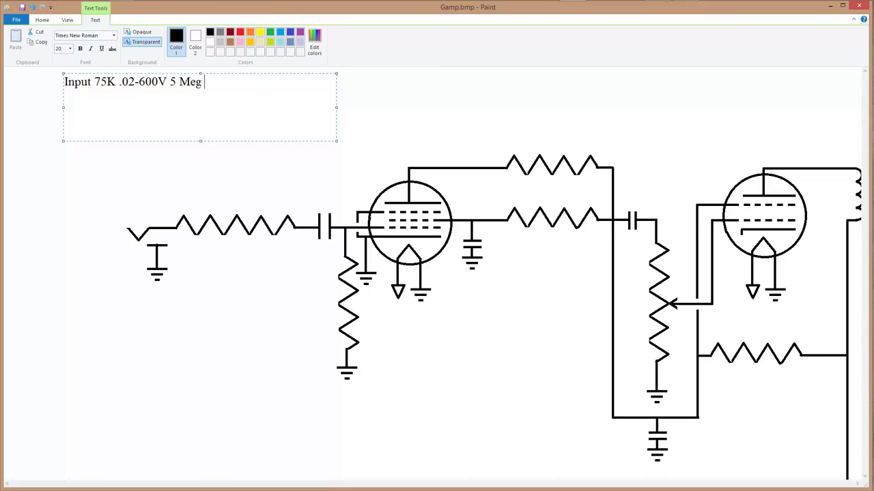
{"action": "type", "text": "6"}
{"action": "type", "text": "S"}
{"action": "type", "text": "J7"}
{"action": "type", "text": "."}
{"action": "type", "text": "05"}
{"action": "key", "text": "BackSpace"}
{"action": "key", "text": "BackSpace"}
{"action": "key", "text": "BackSpace"}
{"action": "type", "text": ".02-6"}
{"action": "key", "text": "BackSpace"}
{"action": "type", "text": "5-600V"}
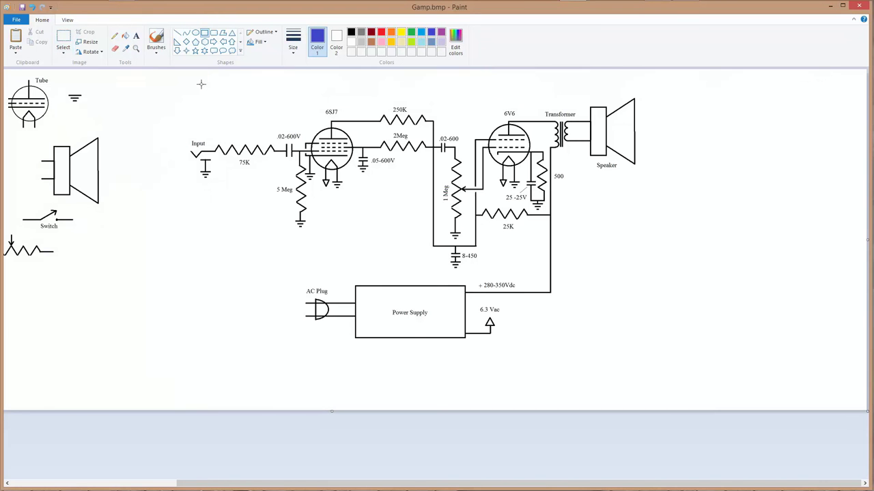
Draw a thick blue rectangle border around the whole schematic
{"action": "left_click", "coordinate": [291, 49]}
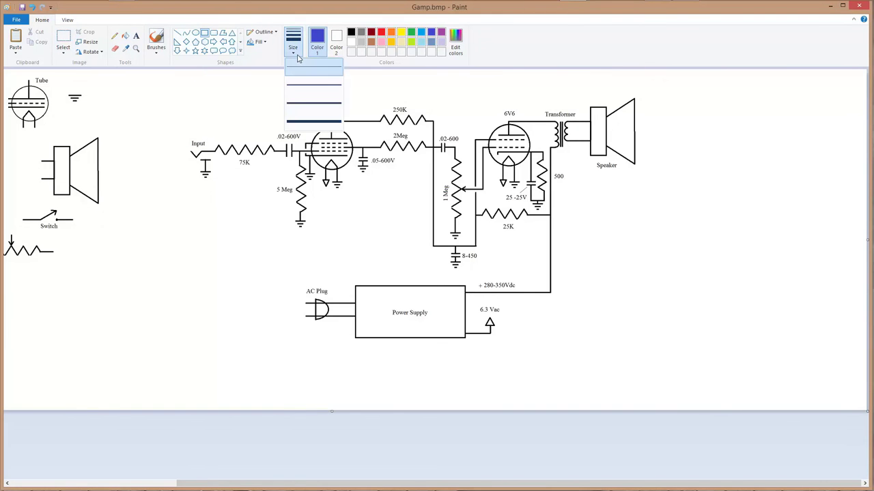
{"action": "left_click", "coordinate": [301, 121]}
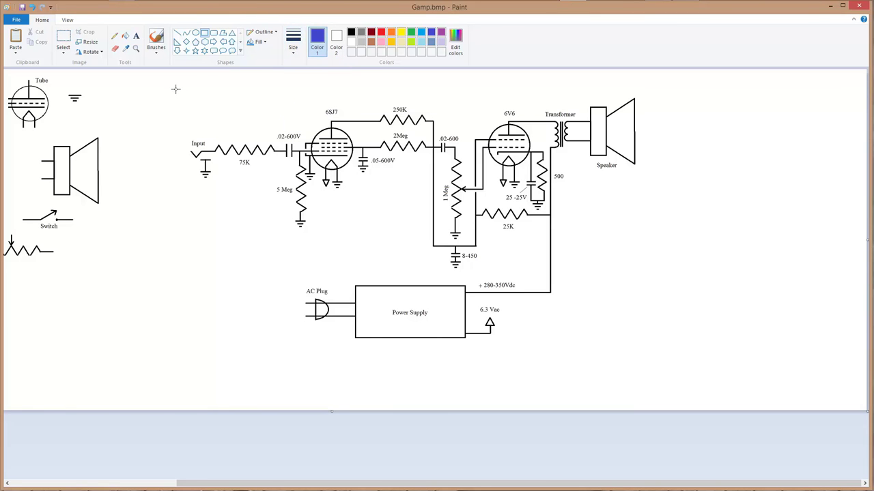
{"action": "left_click_drag", "start_coordinate": [172, 88], "coordinate": [662, 363]}
{"action": "left_click", "coordinate": [711, 347]}
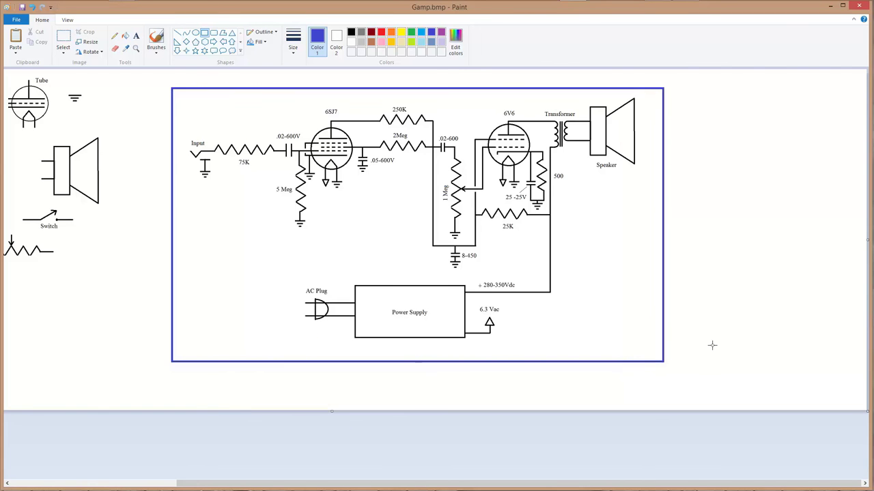
Zoom in and scroll across the drawing to inspect the border and labels
{"action": "left_click", "coordinate": [69, 21]}
{"action": "left_click", "coordinate": [15, 35]}
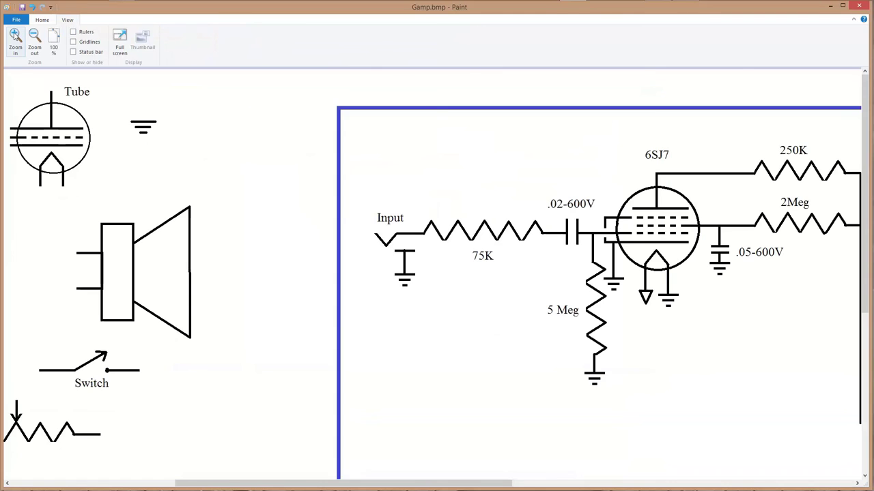
{"action": "left_click_drag", "start_coordinate": [379, 484], "coordinate": [634, 485]}
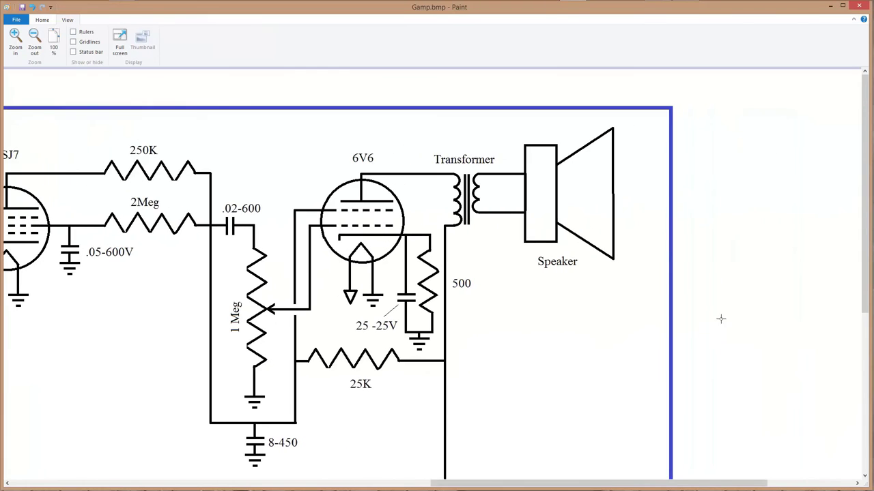
{"action": "left_click_drag", "start_coordinate": [864, 291], "coordinate": [860, 405]}
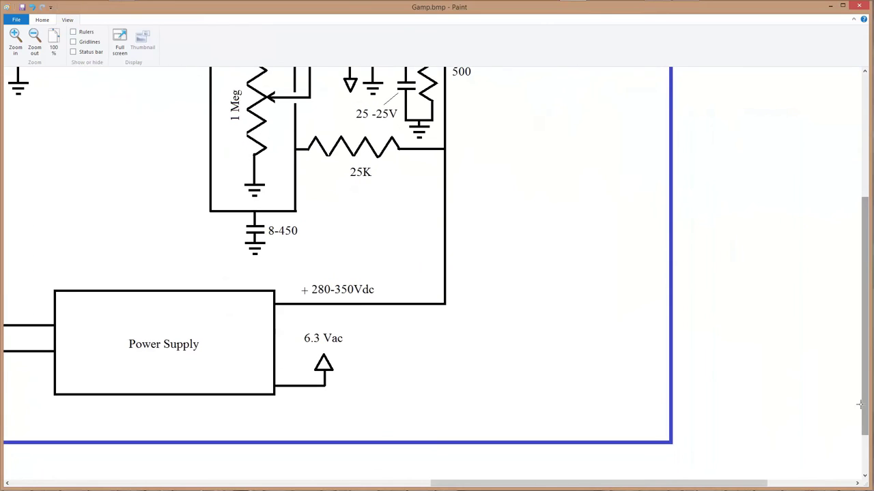
{"action": "left_click", "coordinate": [42, 20]}
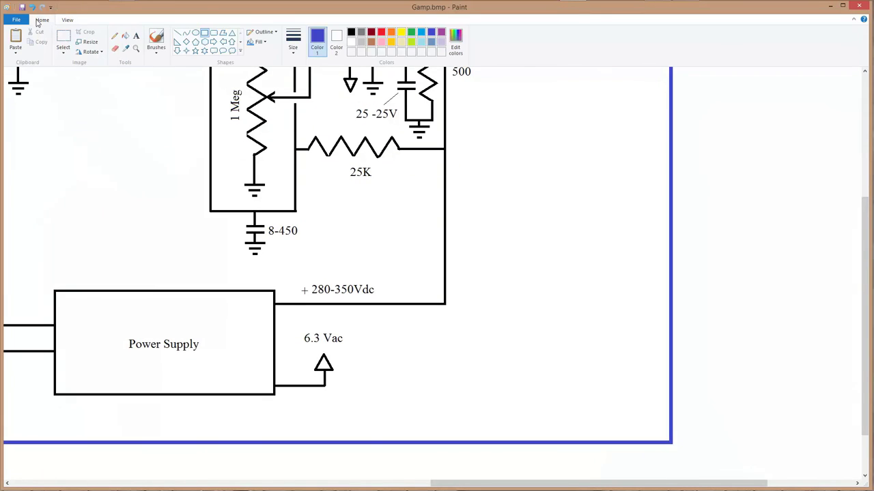
Draw a title block in the border's lower-right corner, divided into rows, with the third line thickness
{"action": "left_click", "coordinate": [293, 43]}
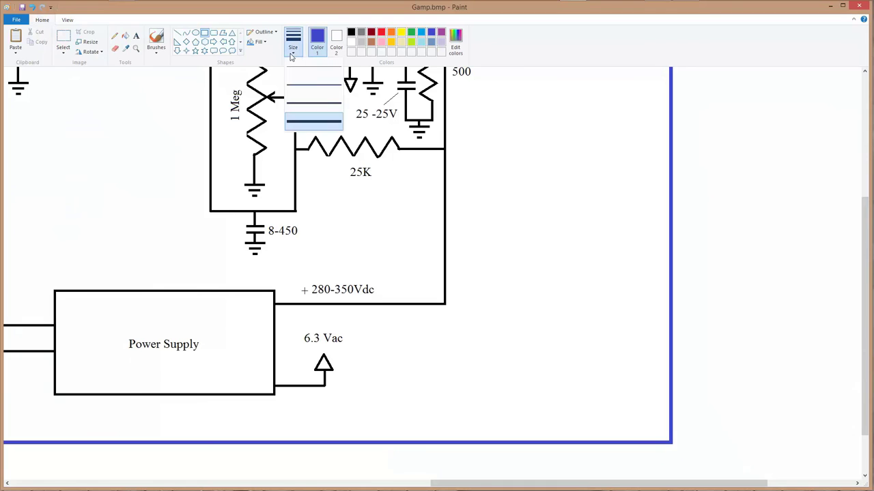
{"action": "left_click", "coordinate": [302, 103]}
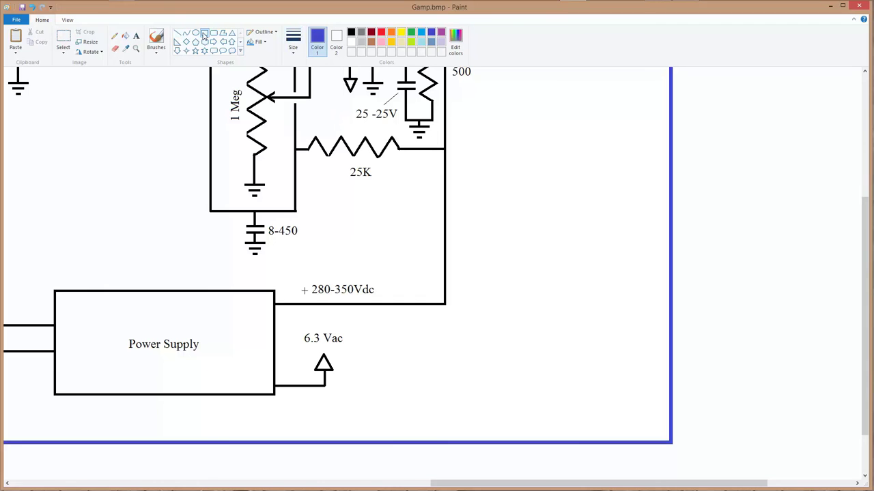
{"action": "mouse_move", "coordinate": [402, 375]}
{"action": "left_mouse_down"}
{"action": "mouse_move", "coordinate": [463, 445]}
{"action": "mouse_move", "coordinate": [671, 443]}
{"action": "left_mouse_up"}
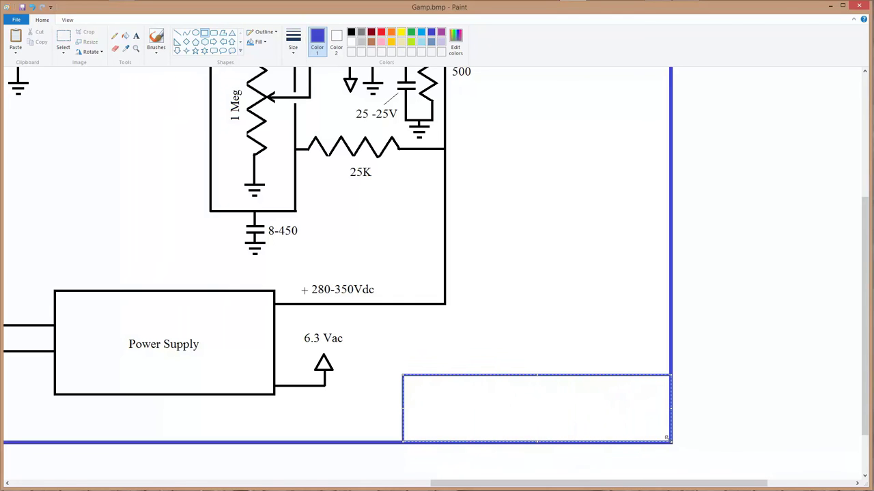
{"action": "left_click", "coordinate": [781, 439]}
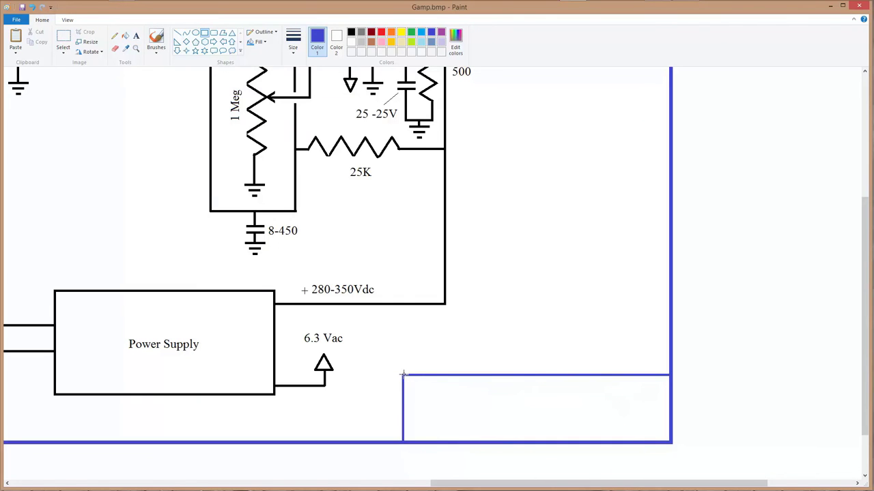
{"action": "left_click_drag", "start_coordinate": [402, 374], "coordinate": [669, 407]}
{"action": "left_click", "coordinate": [747, 403]}
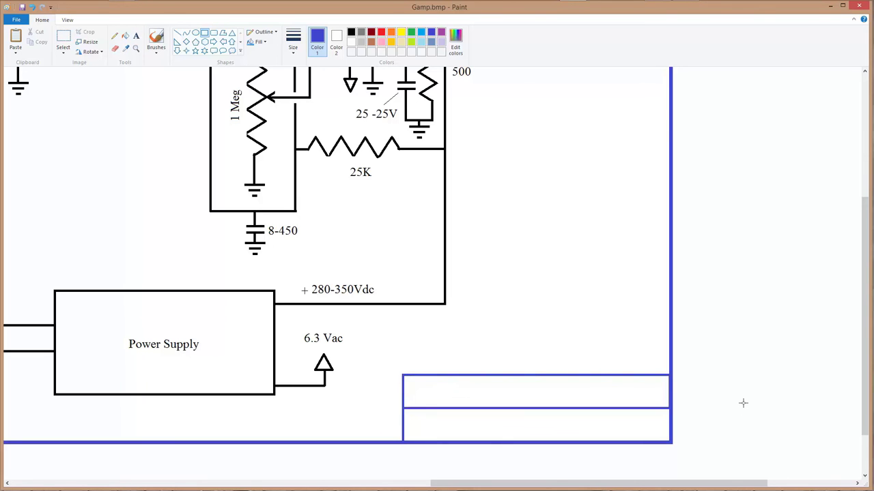
Create a text box inside the title block for its wording
{"action": "left_click", "coordinate": [136, 35]}
{"action": "left_click", "coordinate": [471, 193]}
{"action": "left_click_drag", "start_coordinate": [499, 219], "coordinate": [610, 223]}
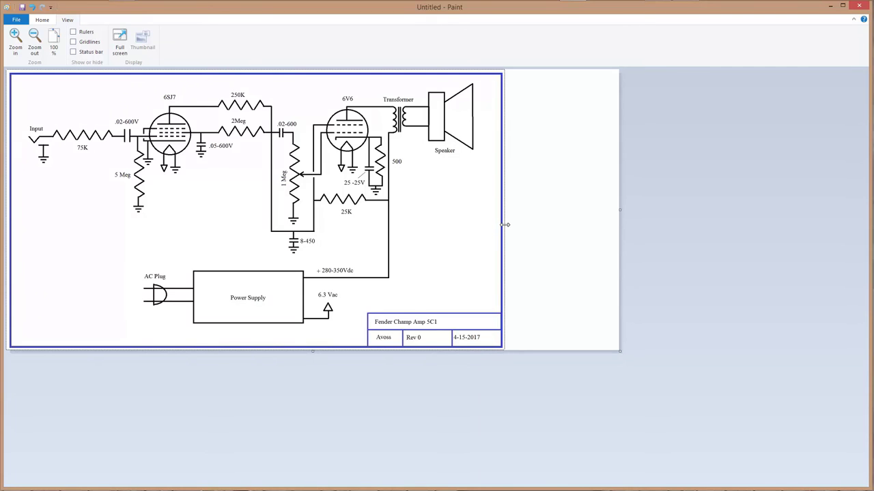
Crop the empty canvas beyond the border and bring up the Save as choices
{"action": "left_click_drag", "start_coordinate": [505, 224], "coordinate": [505, 228]}
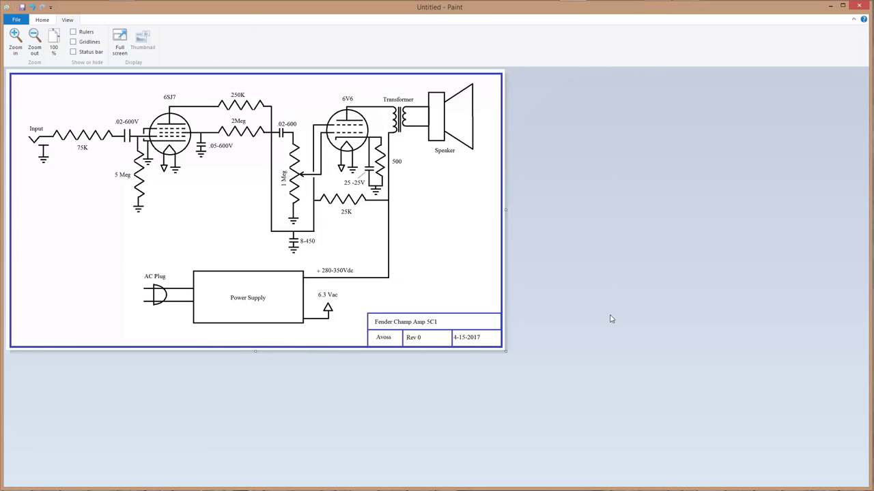
{"action": "left_click", "coordinate": [20, 22]}
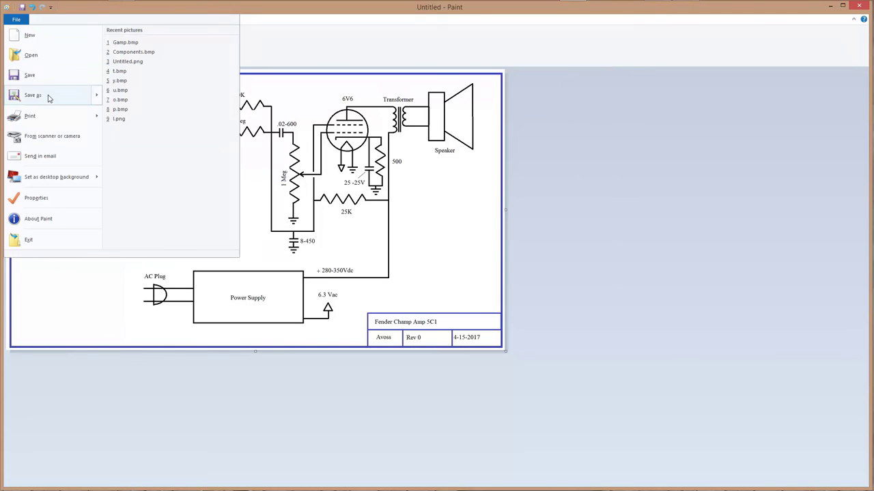
{"action": "mouse_move", "coordinate": [50, 98]}
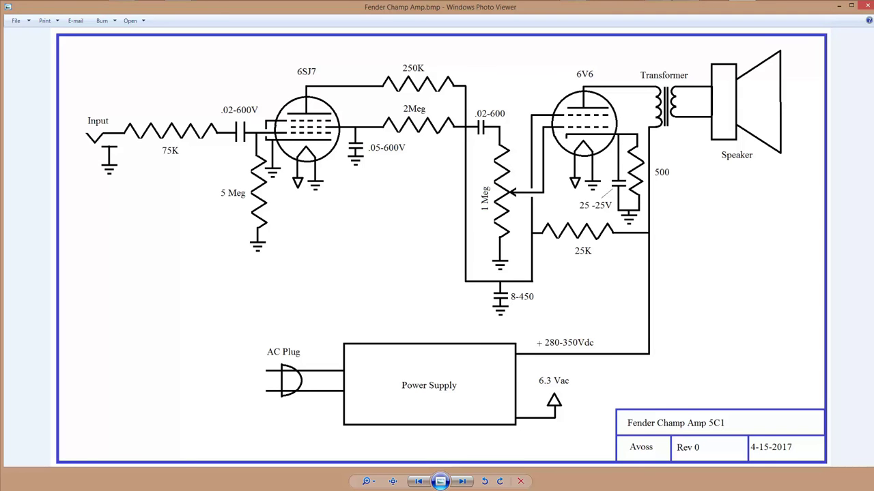